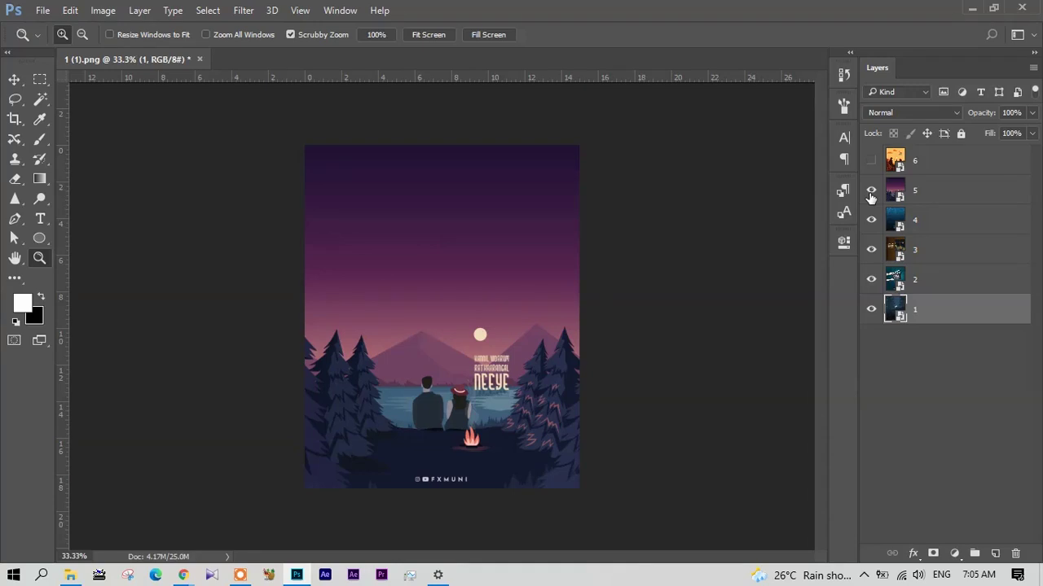
Hide layers 5, 4, 3 and 2 one after another to examine the artwork on each layer beneath.
{"action": "left_click", "coordinate": [871, 192]}
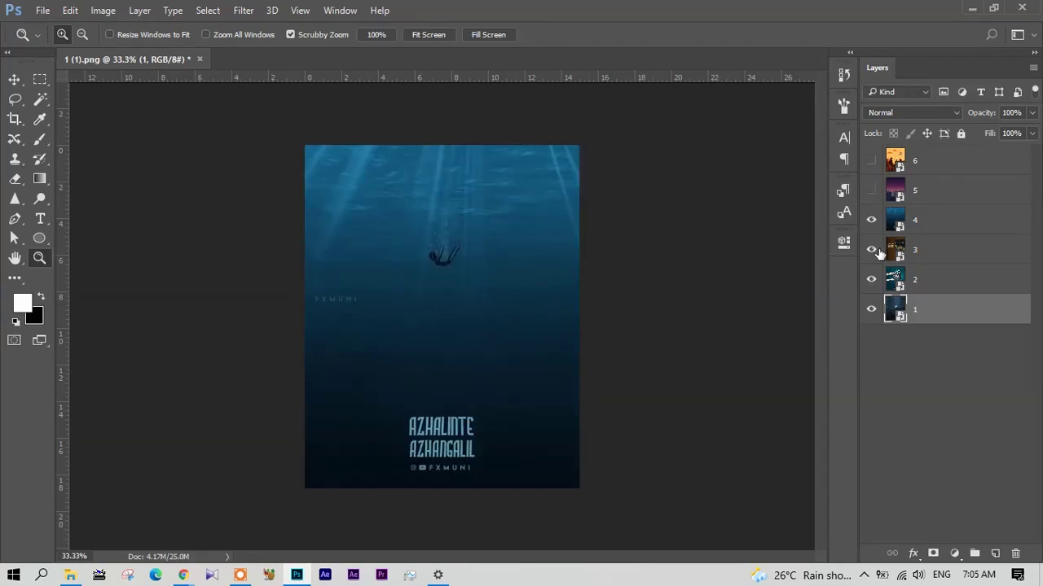
{"action": "left_click", "coordinate": [871, 222]}
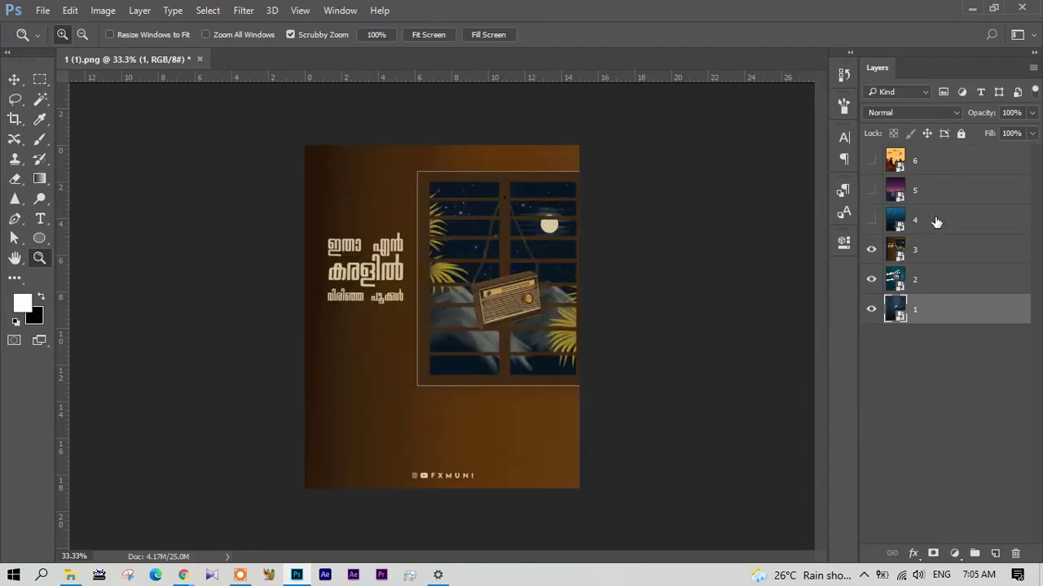
{"action": "left_click", "coordinate": [870, 251]}
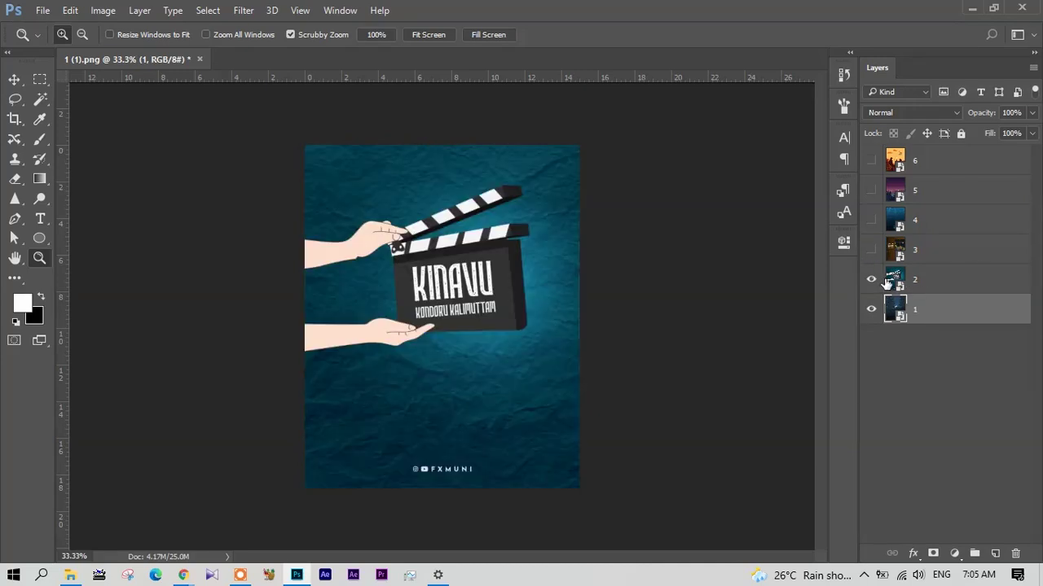
{"action": "left_click", "coordinate": [871, 280]}
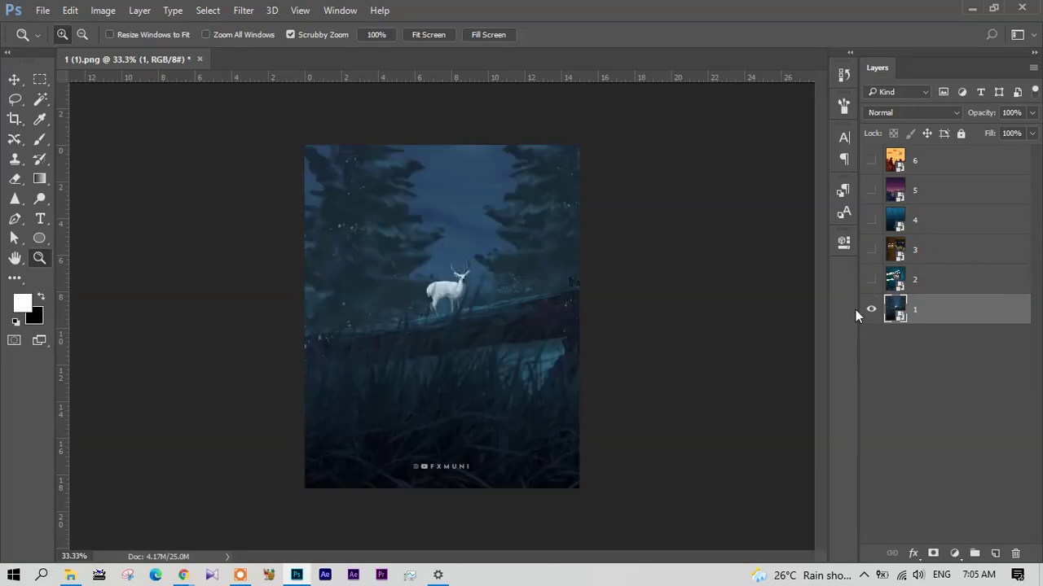
Make layers 2, 3, 4, 5 and 6 visible.
{"action": "left_click", "coordinate": [871, 280]}
{"action": "left_click", "coordinate": [870, 250]}
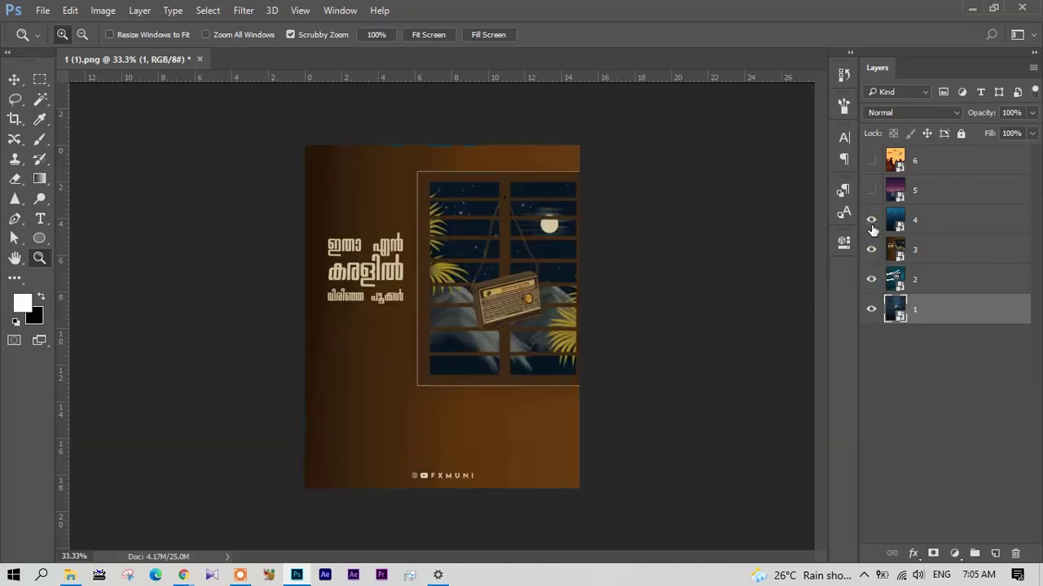
{"action": "left_click", "coordinate": [871, 220]}
{"action": "left_click", "coordinate": [870, 191]}
{"action": "left_click", "coordinate": [870, 161]}
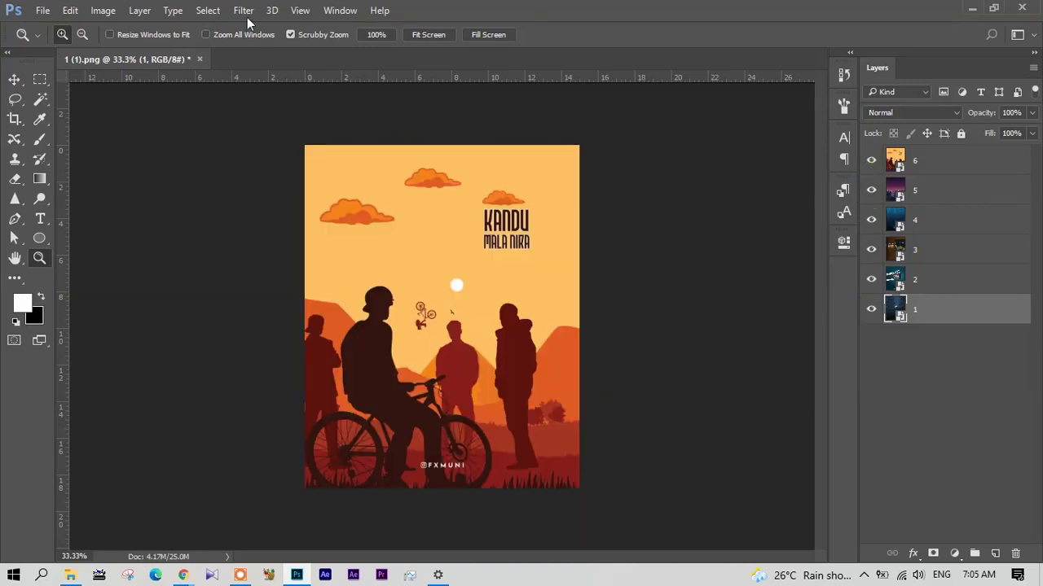
Start a Layers to Files export and set its destination to the Creative art folder under works (G:), works, fxmuni youtube.
{"action": "left_click", "coordinate": [43, 12]}
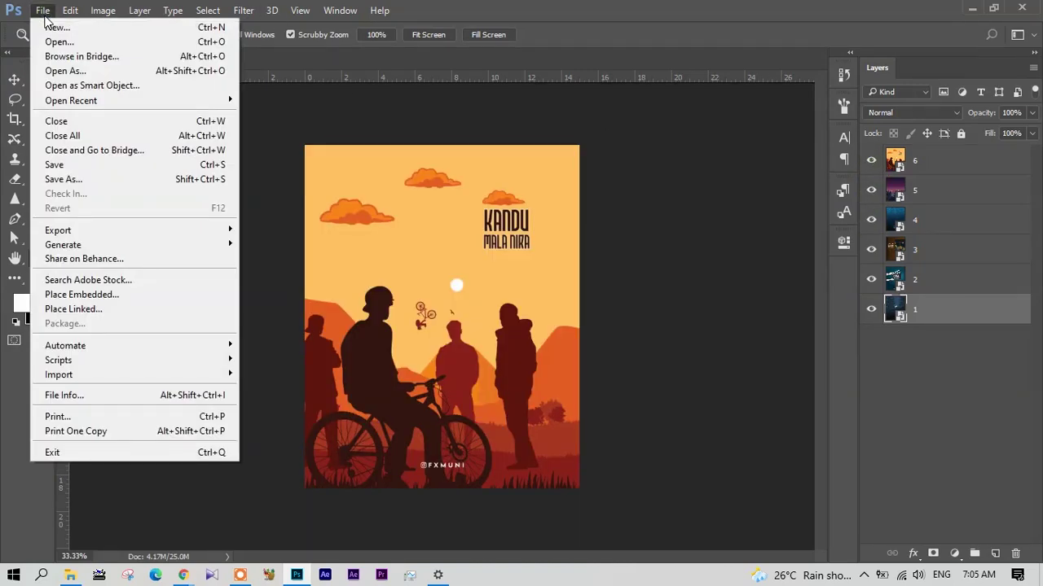
{"action": "mouse_move", "coordinate": [72, 236]}
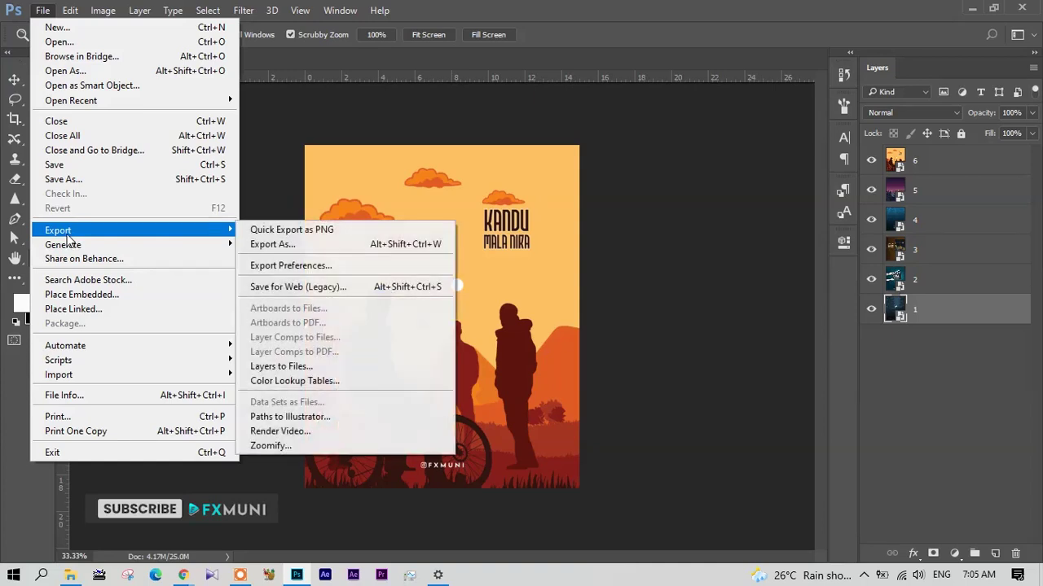
{"action": "left_click", "coordinate": [310, 368]}
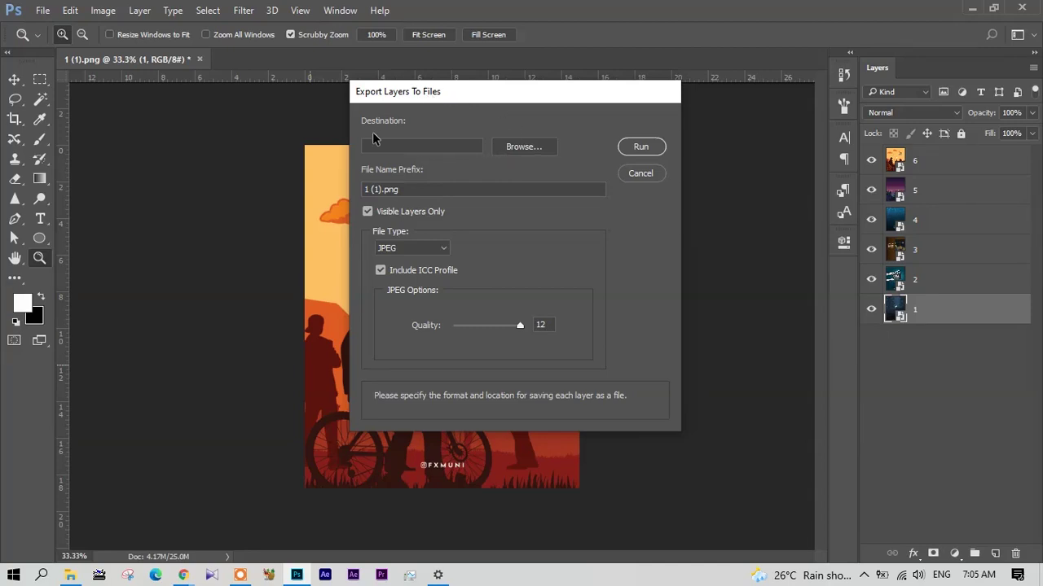
{"action": "left_click", "coordinate": [520, 148]}
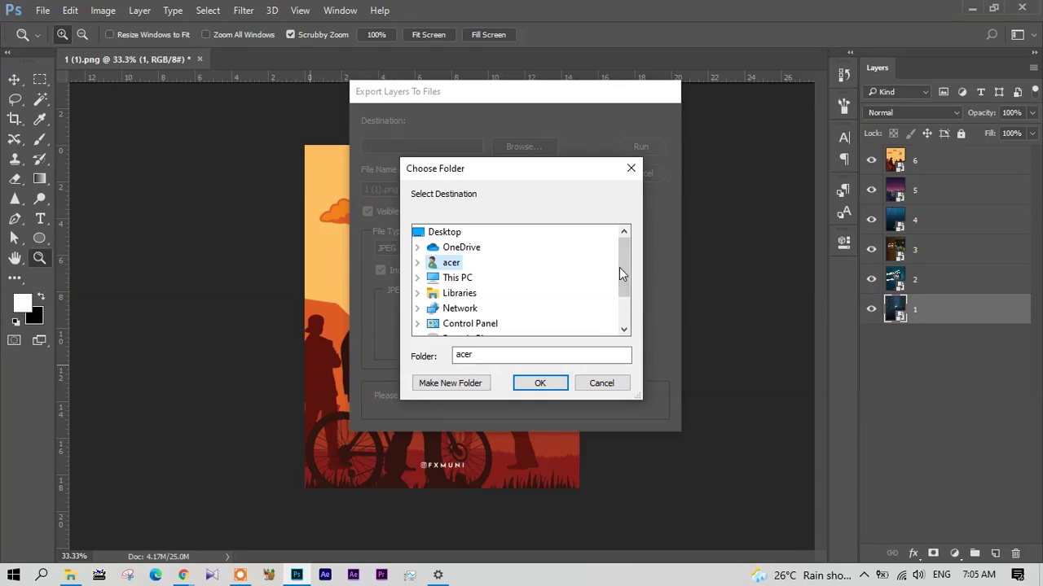
{"action": "scroll", "coordinate": [619, 267], "scroll_direction": "down", "scroll_amount": 1}
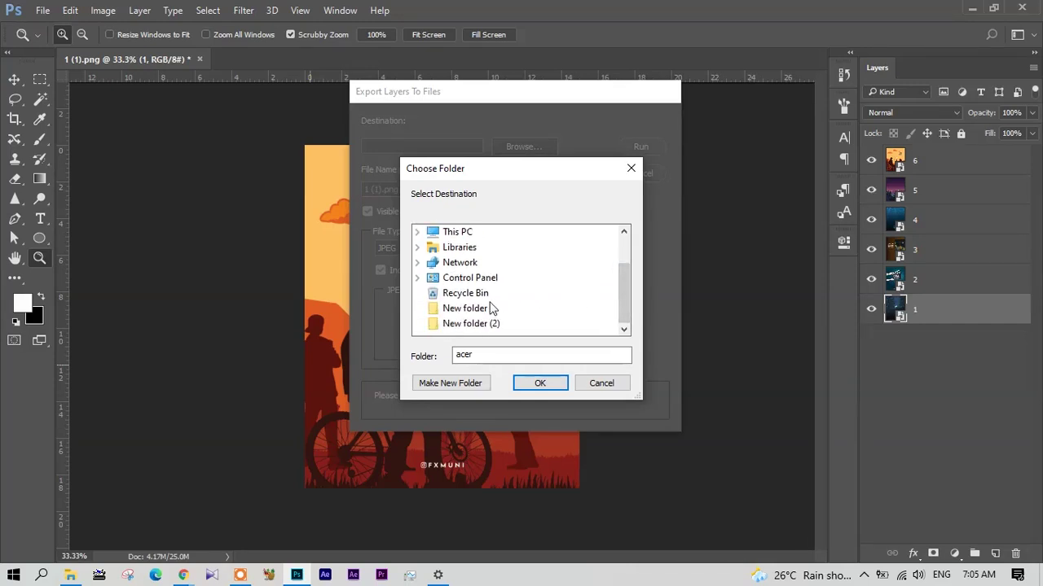
{"action": "left_click", "coordinate": [460, 233]}
{"action": "scroll", "coordinate": [522, 273], "scroll_direction": "down", "scroll_amount": 2}
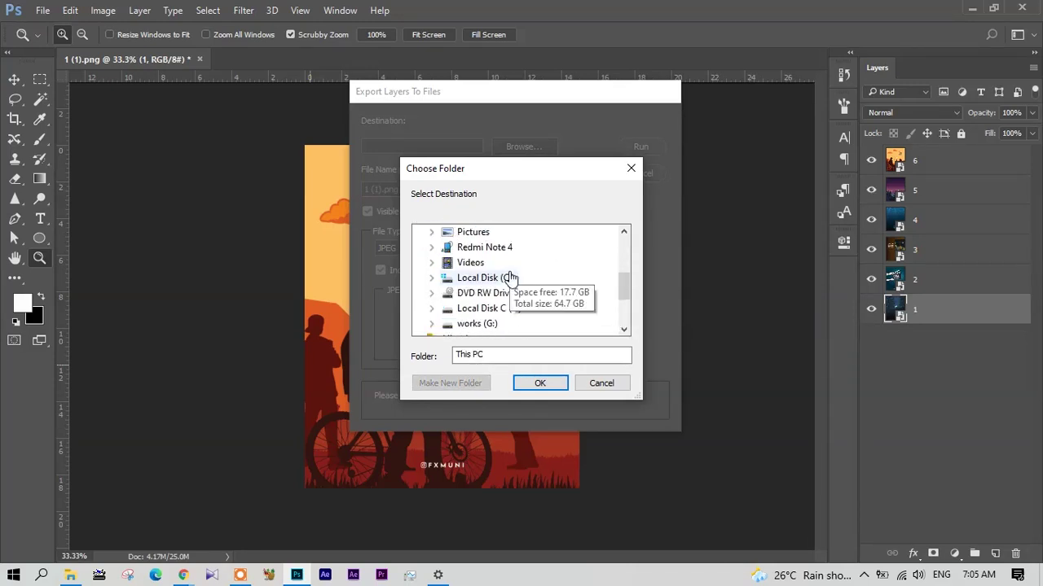
{"action": "scroll", "coordinate": [509, 277], "scroll_direction": "down", "scroll_amount": 1}
{"action": "left_click", "coordinate": [431, 277]}
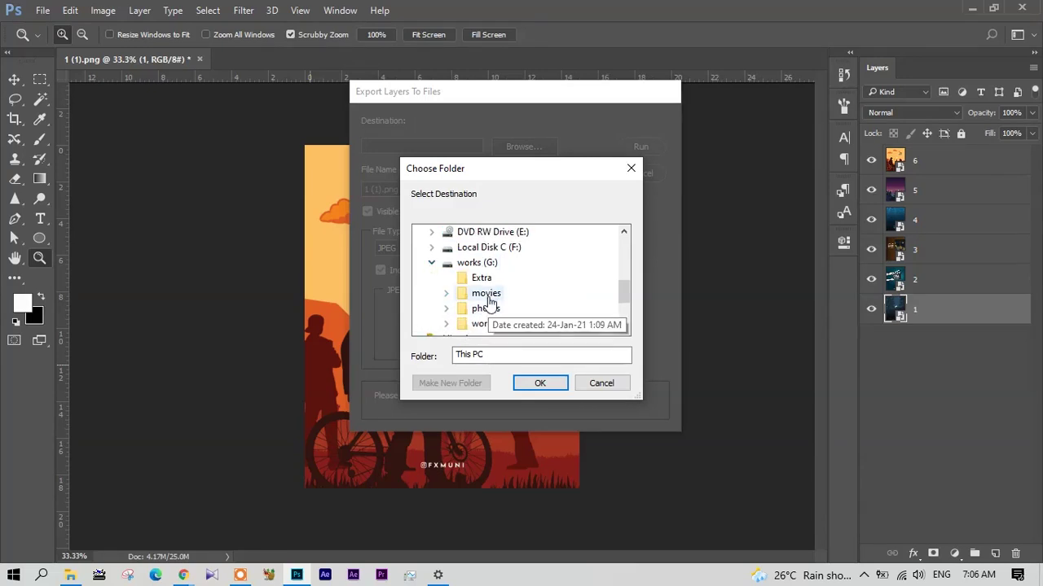
{"action": "left_click", "coordinate": [446, 325]}
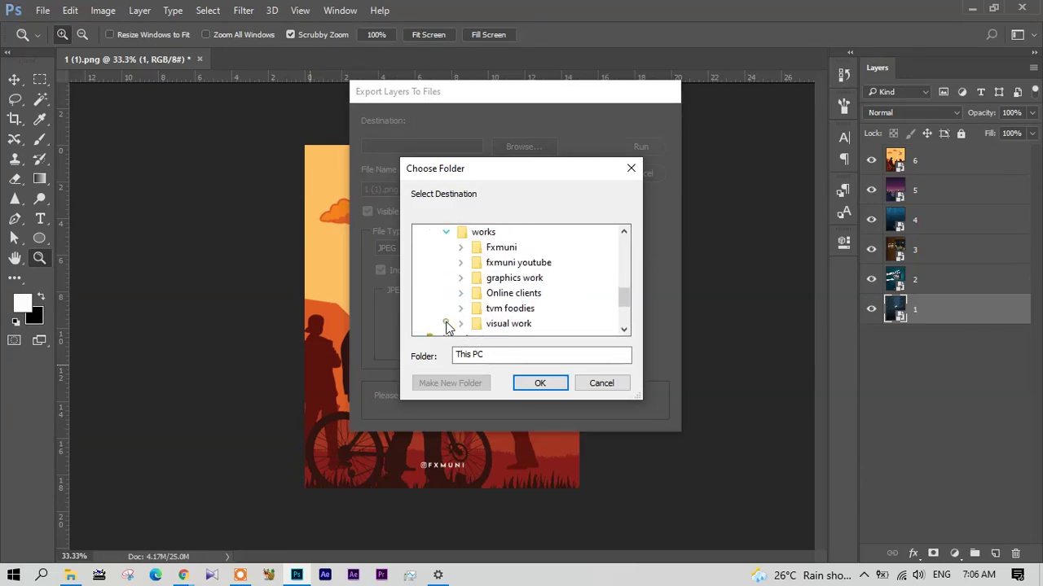
{"action": "double_click", "coordinate": [531, 263]}
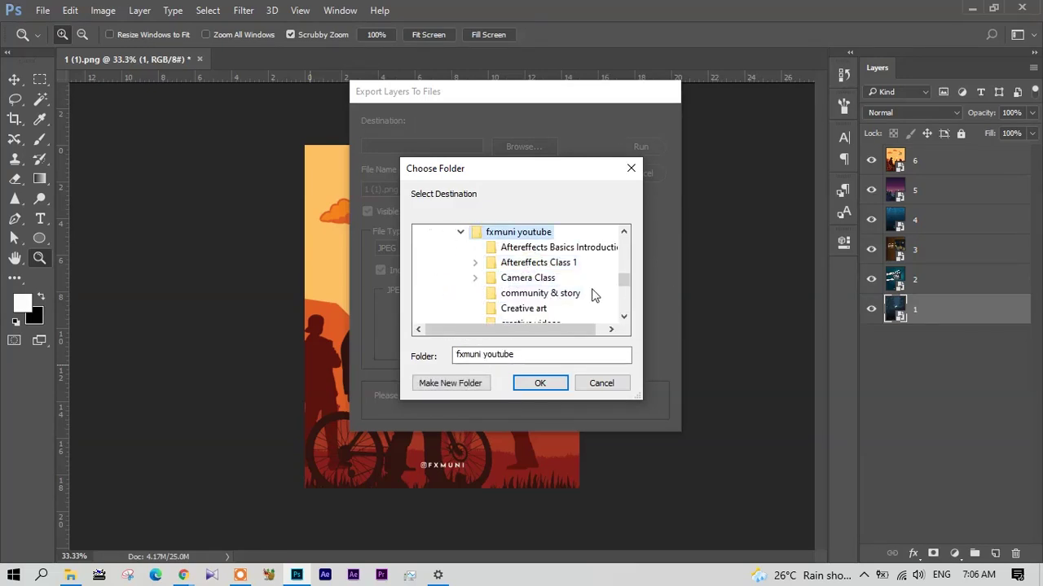
{"action": "left_click", "coordinate": [521, 314]}
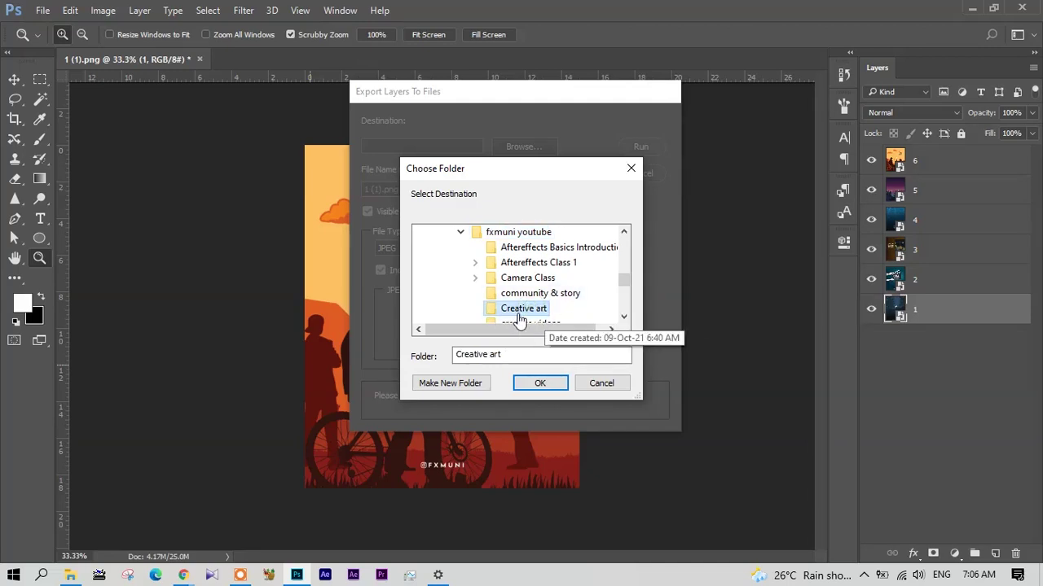
{"action": "left_click", "coordinate": [539, 383]}
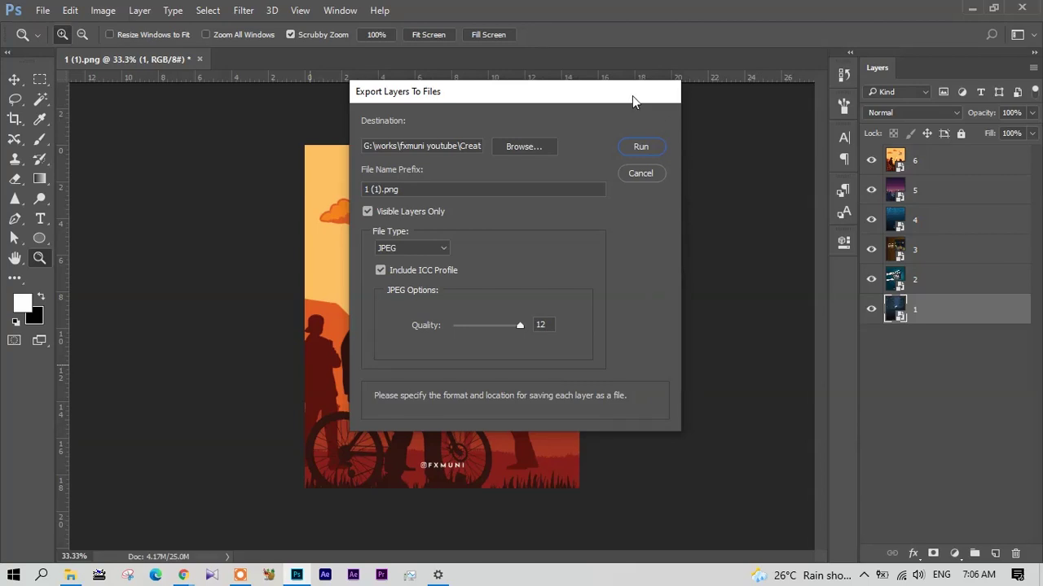
Export the visible layers as JPEG files at quality 12 with the file name prefix fxmuni.
{"action": "triple_click", "coordinate": [419, 185]}
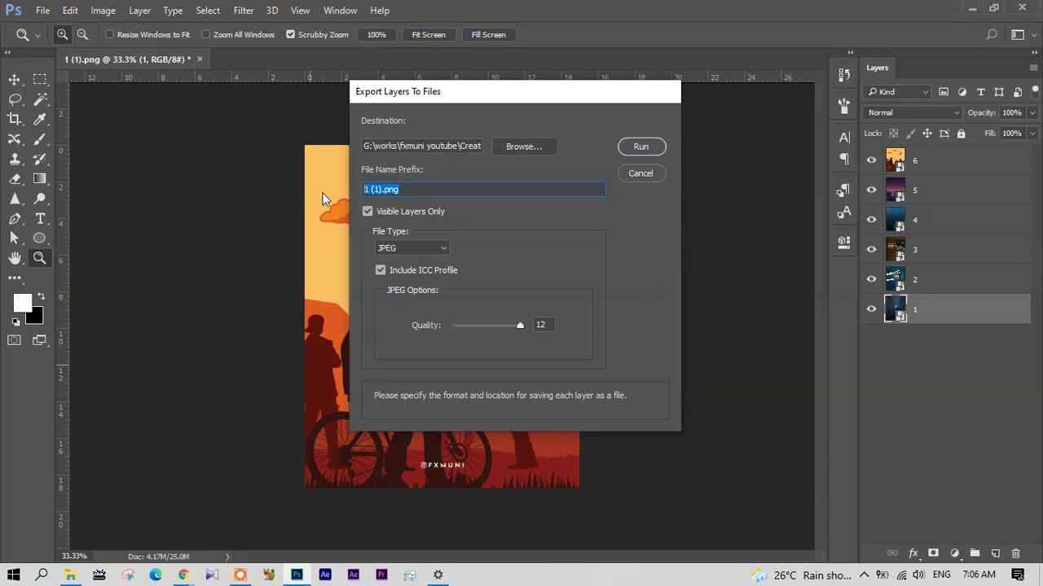
{"action": "type", "text": "fxmuni"}
{"action": "left_click", "coordinate": [411, 247]}
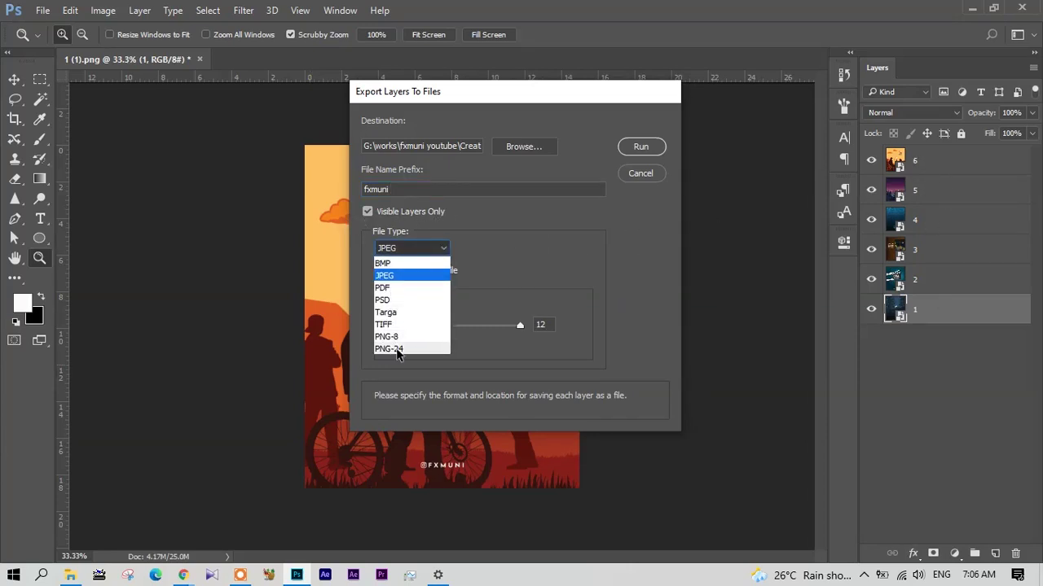
{"action": "left_click", "coordinate": [395, 276]}
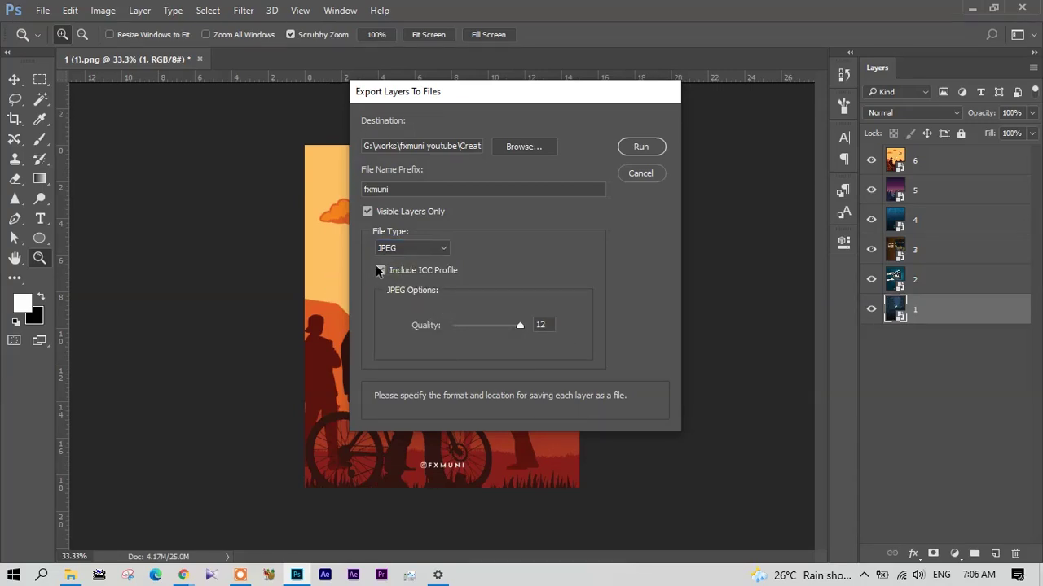
{"action": "mouse_move", "coordinate": [520, 327]}
{"action": "left_mouse_down"}
{"action": "mouse_move", "coordinate": [460, 326]}
{"action": "mouse_move", "coordinate": [522, 326]}
{"action": "left_mouse_up"}
{"action": "left_click", "coordinate": [640, 148]}
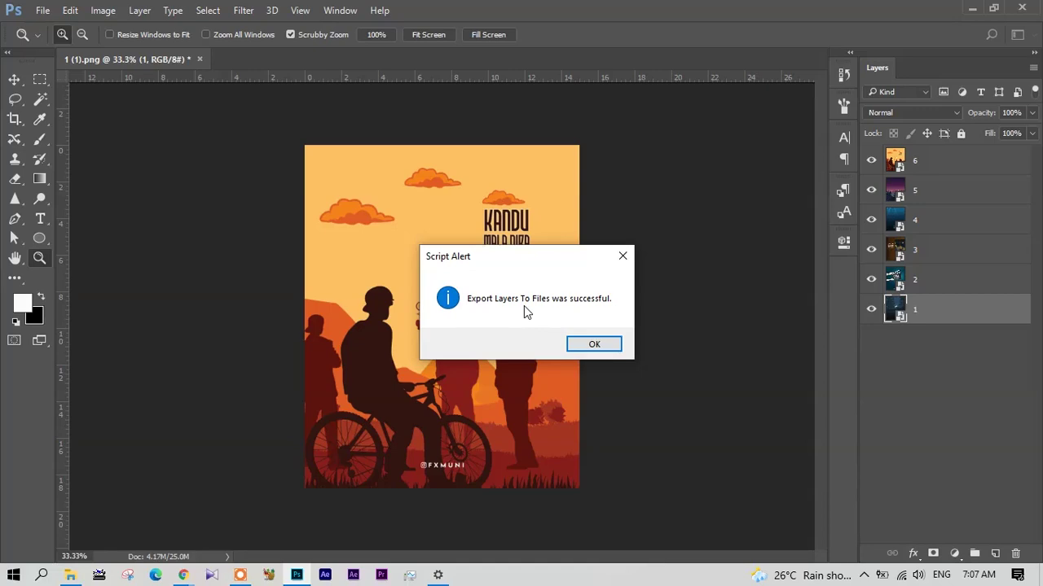
{"action": "left_click", "coordinate": [607, 345]}
Switch to File Explorer and look through the exported images in the Creative art folder, from fxmuni _0005_1 back to fxmuni _0000_6.
{"action": "left_click", "coordinate": [71, 575]}
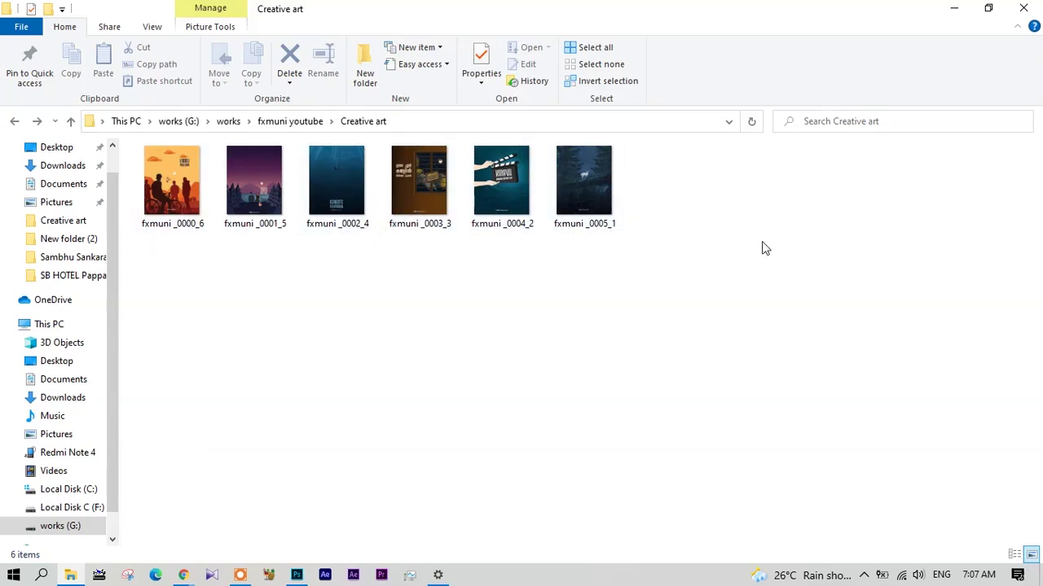
{"action": "double_click", "coordinate": [588, 188]}
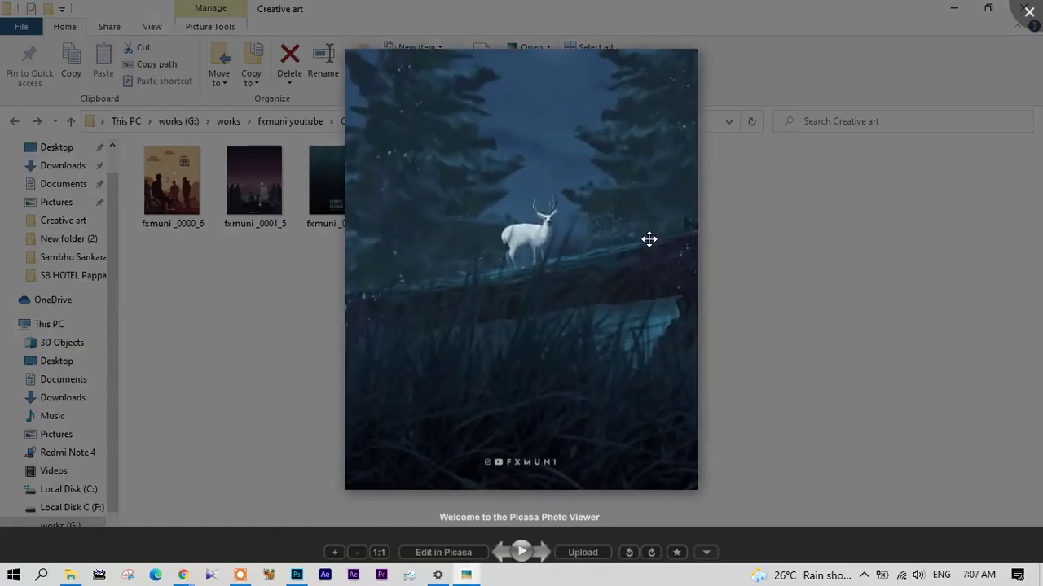
{"action": "left_click", "coordinate": [501, 552]}
{"action": "left_click", "coordinate": [501, 552]}
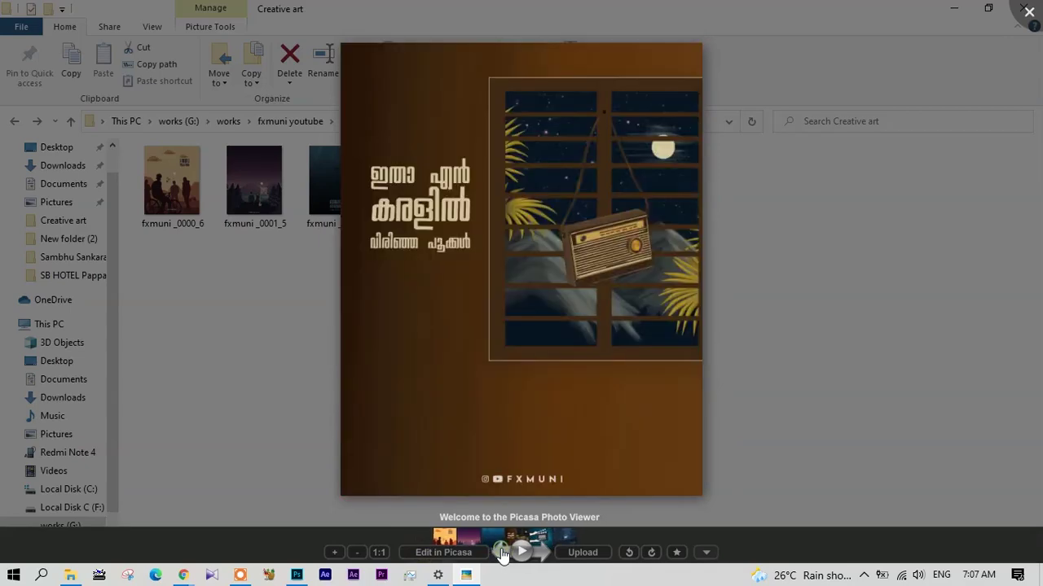
{"action": "left_click", "coordinate": [501, 553]}
{"action": "left_click", "coordinate": [501, 552]}
{"action": "left_click", "coordinate": [501, 552]}
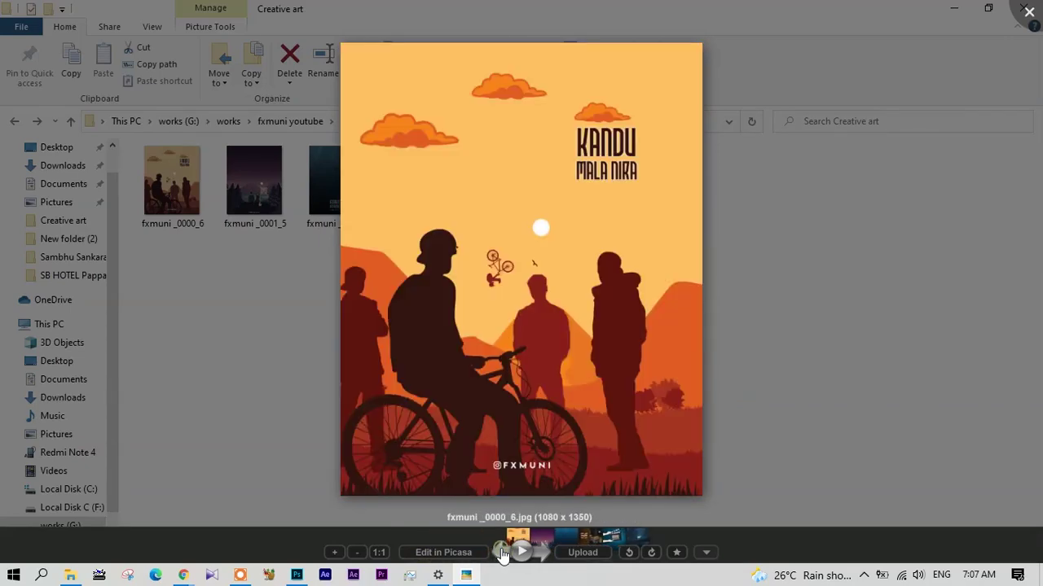
{"action": "left_click", "coordinate": [1039, 7]}
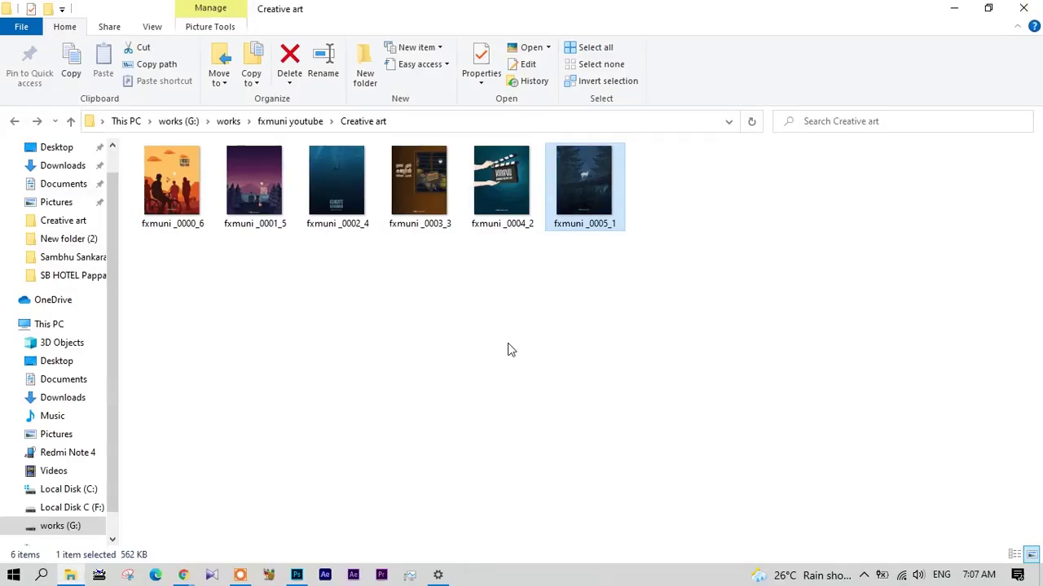
Switch back to Photoshop and start a PDF Presentation with all six exported images from the Creative art folder as source files.
{"action": "left_click", "coordinate": [297, 575]}
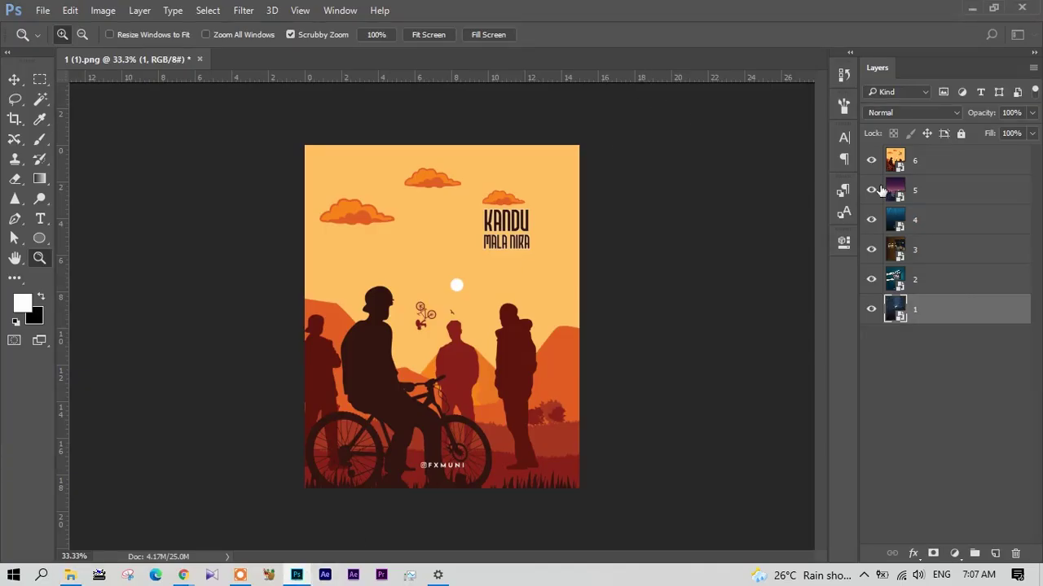
{"action": "left_click", "coordinate": [44, 11]}
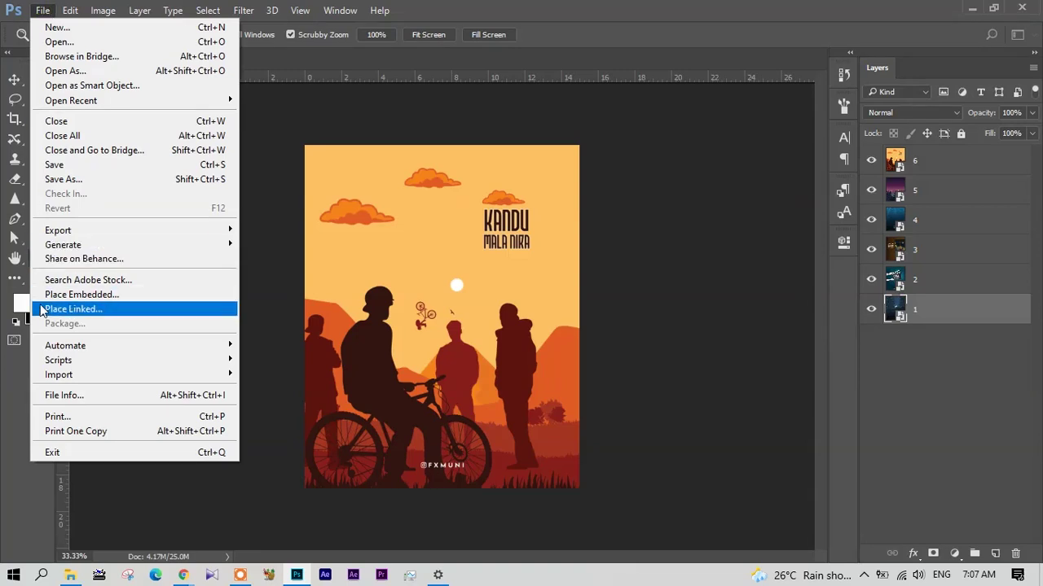
{"action": "mouse_move", "coordinate": [53, 350]}
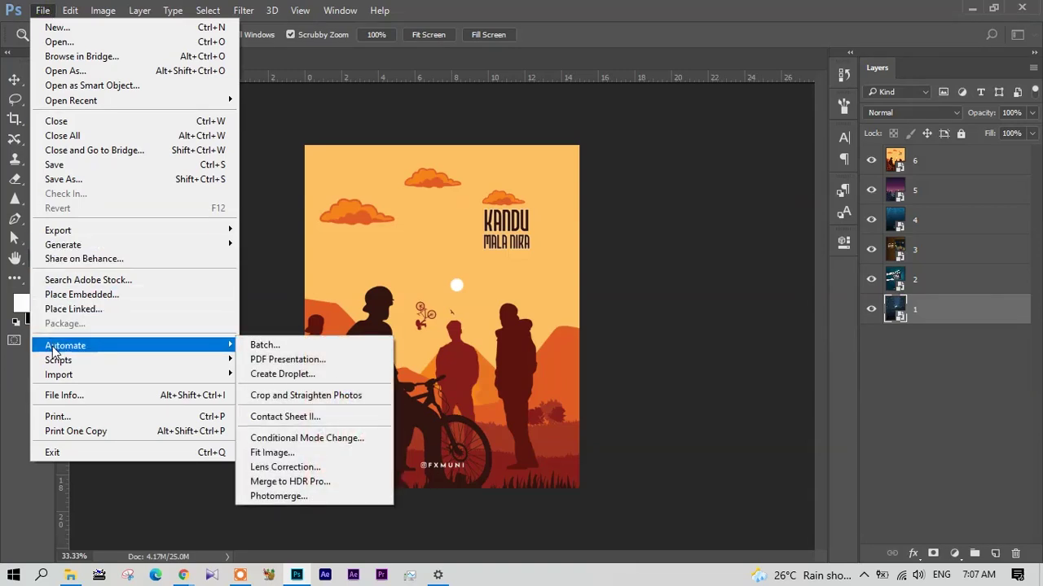
{"action": "left_click", "coordinate": [303, 362]}
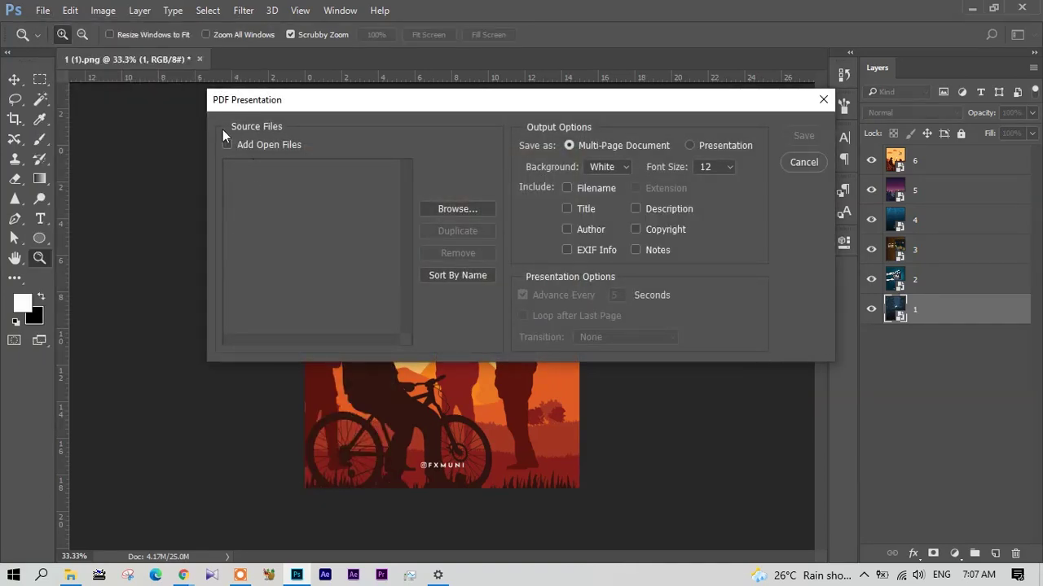
{"action": "left_click", "coordinate": [469, 211]}
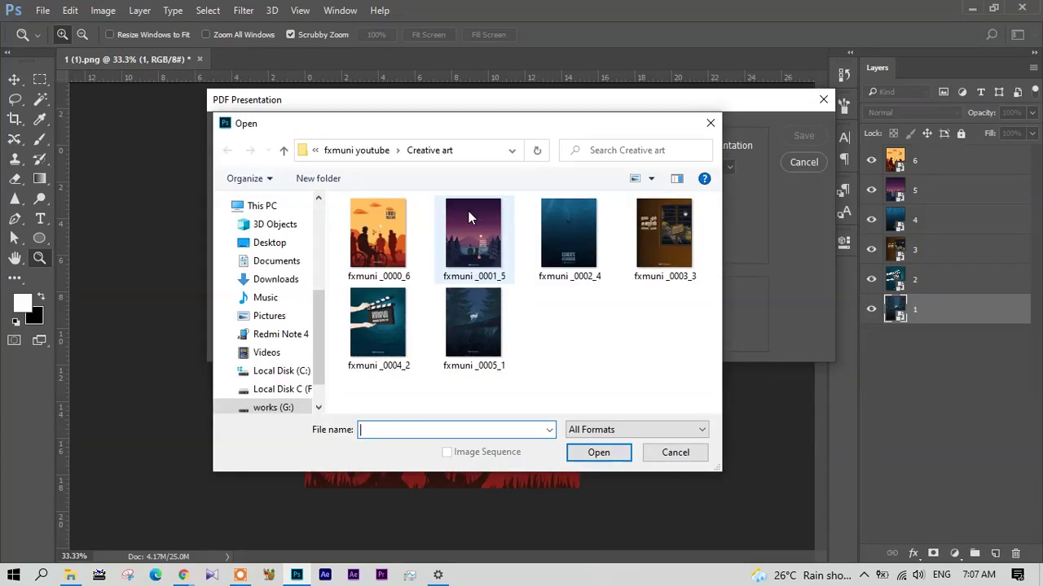
{"action": "left_click", "coordinate": [385, 259]}
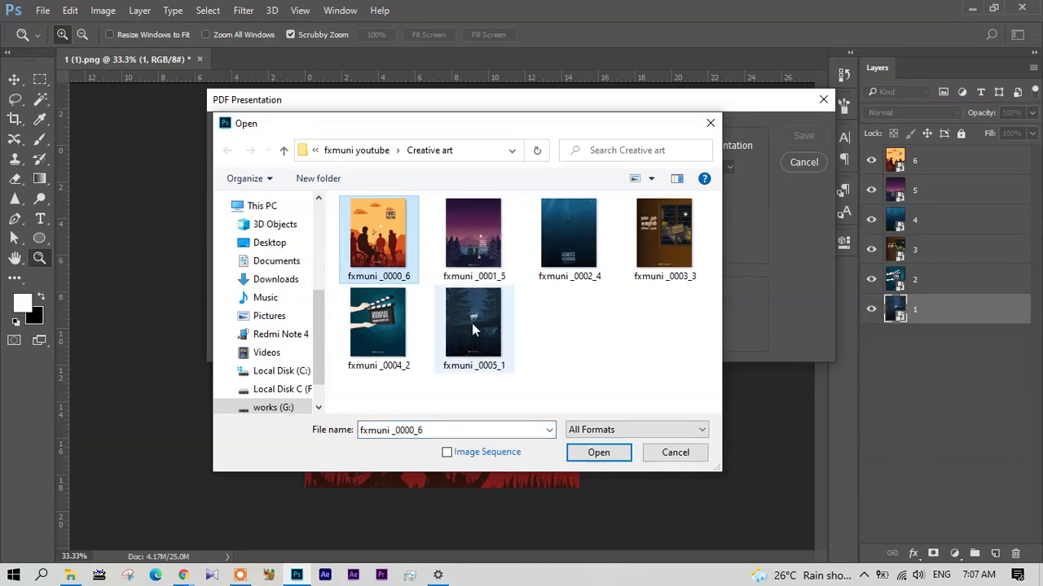
{"action": "left_click", "coordinate": [486, 345], "text": "shift"}
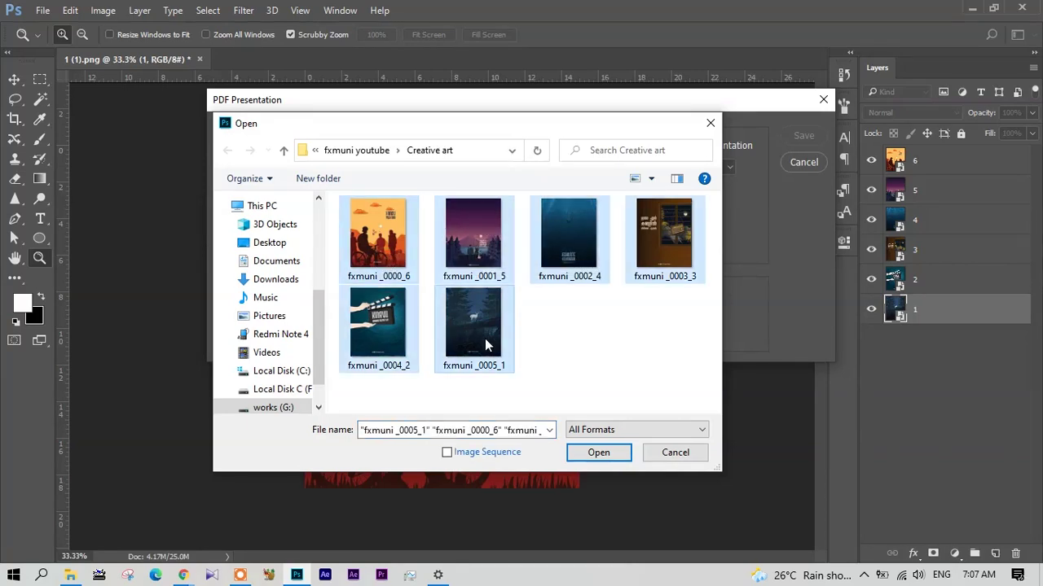
{"action": "left_click", "coordinate": [599, 456]}
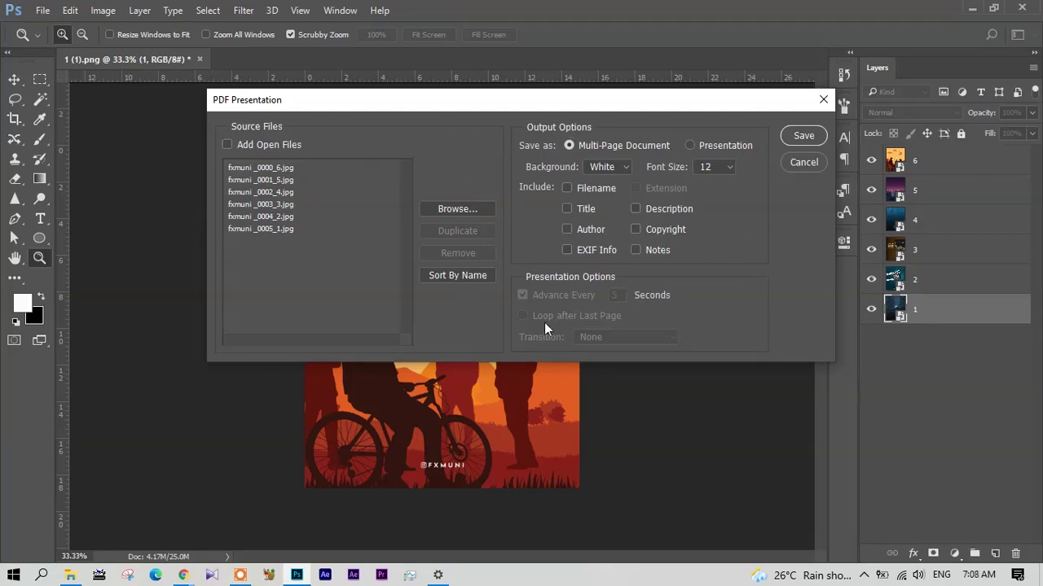
Use a White background and a font size of 12 for the multi-page PDF output.
{"action": "left_click", "coordinate": [625, 169]}
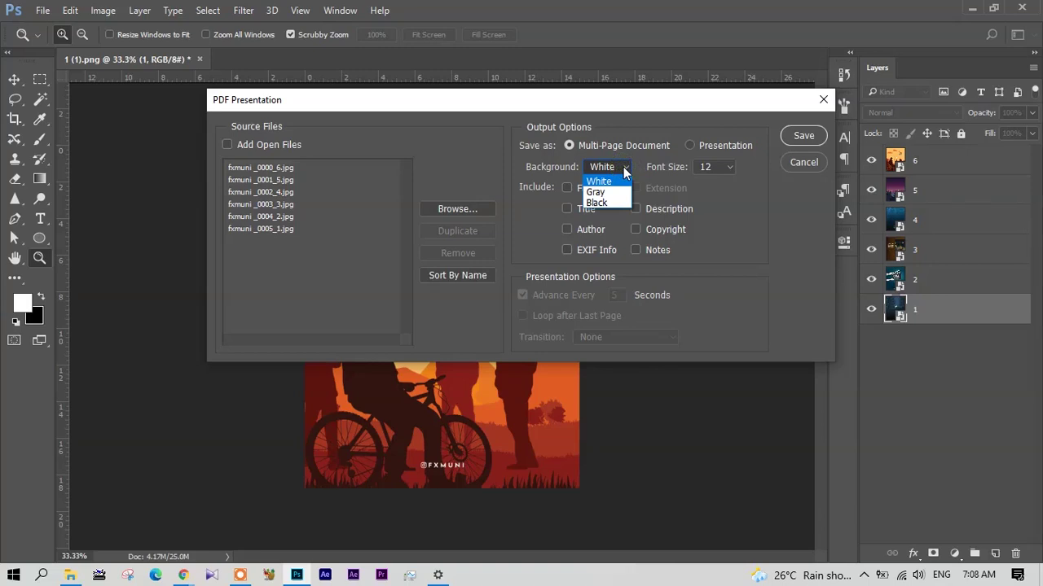
{"action": "left_click", "coordinate": [625, 170]}
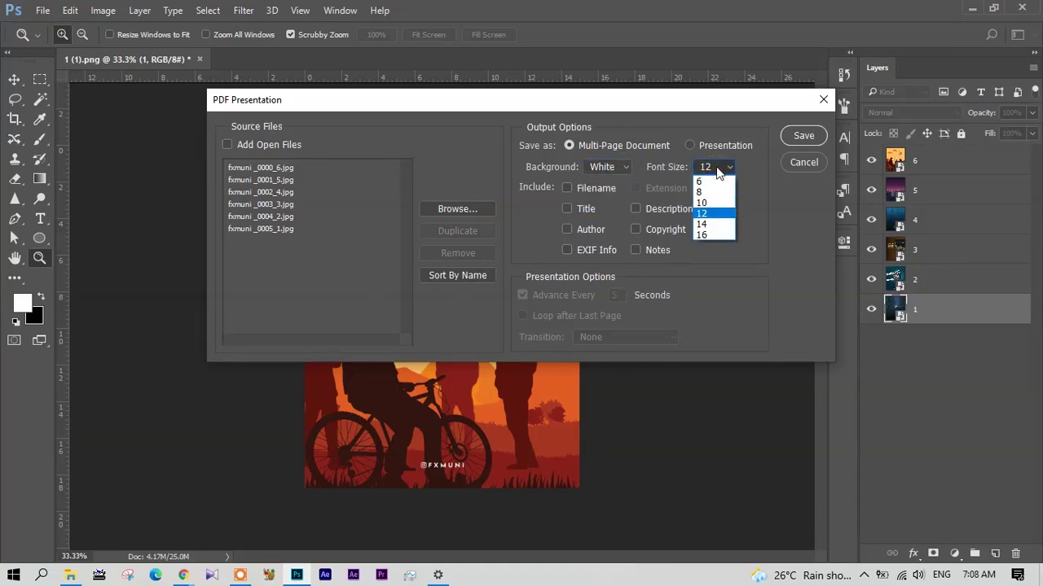
{"action": "left_click", "coordinate": [709, 211]}
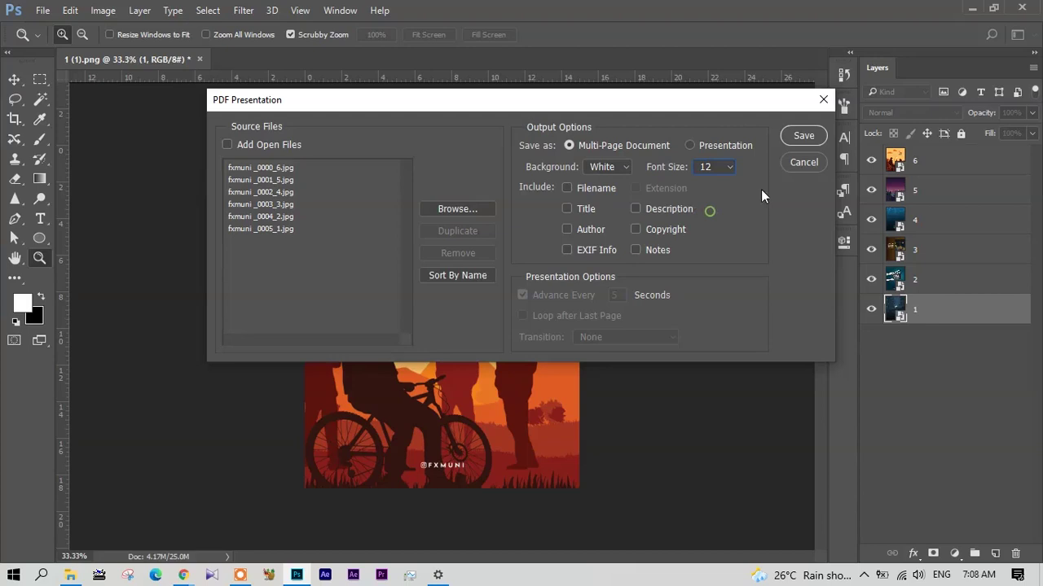
Save the multi-page document as fxmuni works in the Creative art folder under works (G:), fxmuni youtube.
{"action": "left_click", "coordinate": [794, 139]}
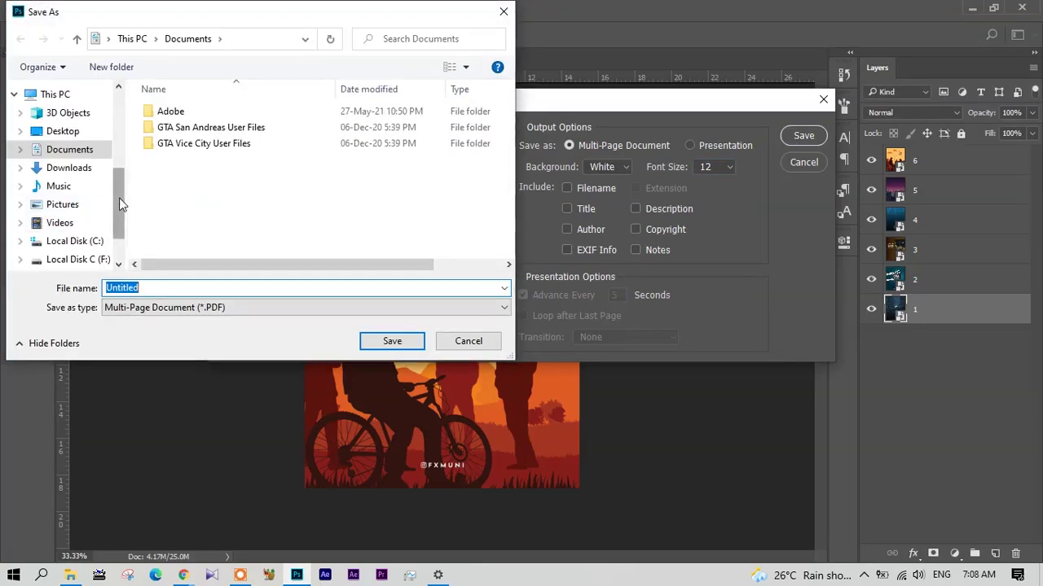
{"action": "scroll", "coordinate": [119, 198], "scroll_direction": "down", "scroll_amount": 1}
{"action": "left_click", "coordinate": [81, 218]}
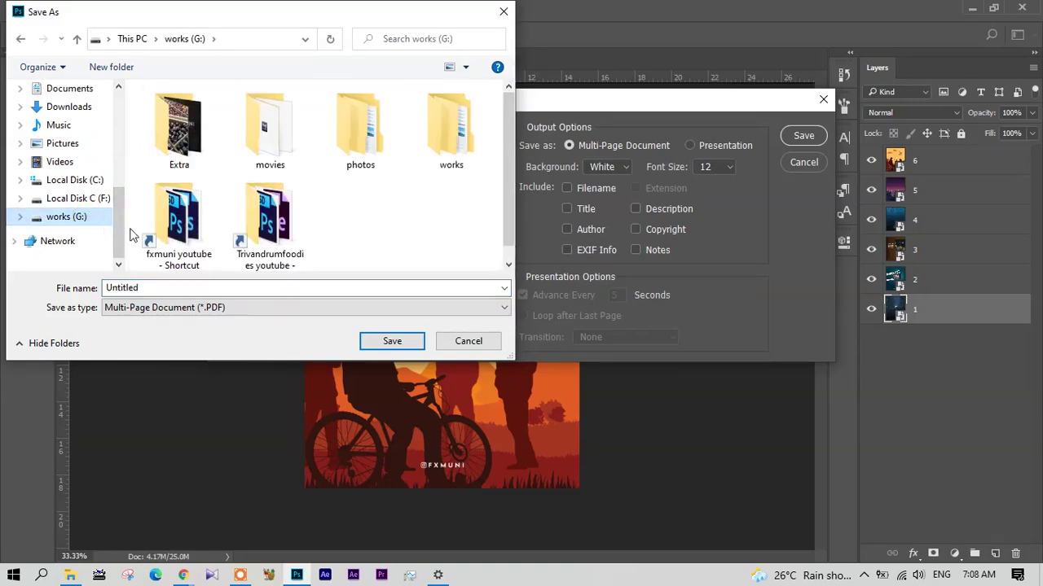
{"action": "double_click", "coordinate": [189, 213]}
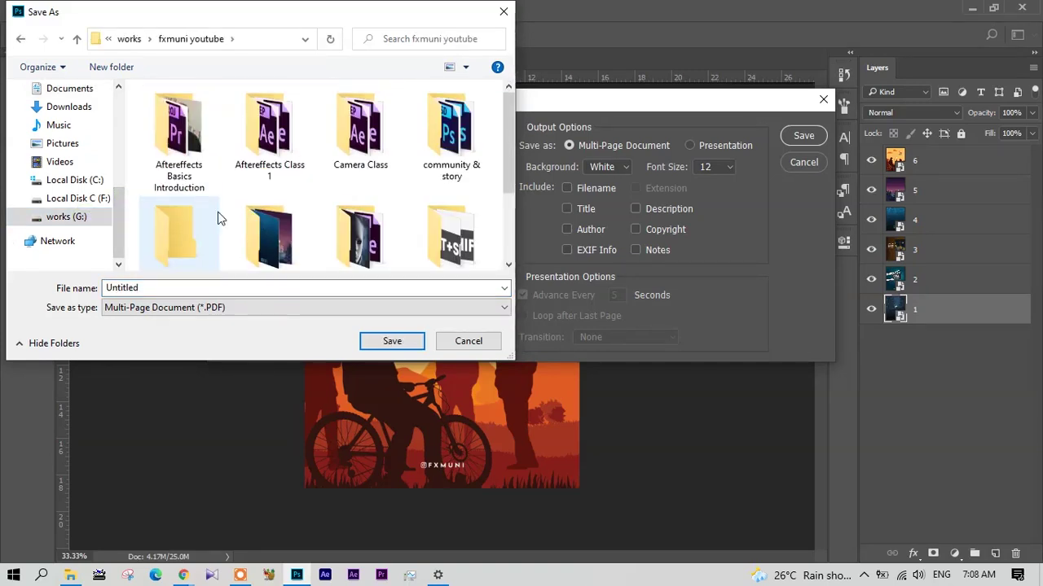
{"action": "scroll", "coordinate": [326, 202], "scroll_direction": "down", "scroll_amount": 2}
{"action": "double_click", "coordinate": [179, 149]}
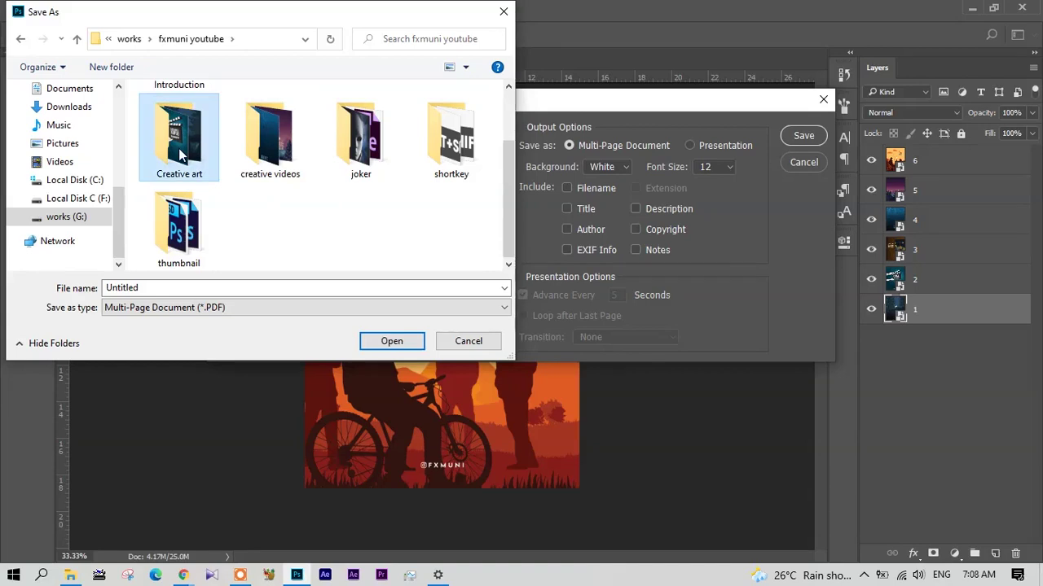
{"action": "double_click", "coordinate": [163, 288]}
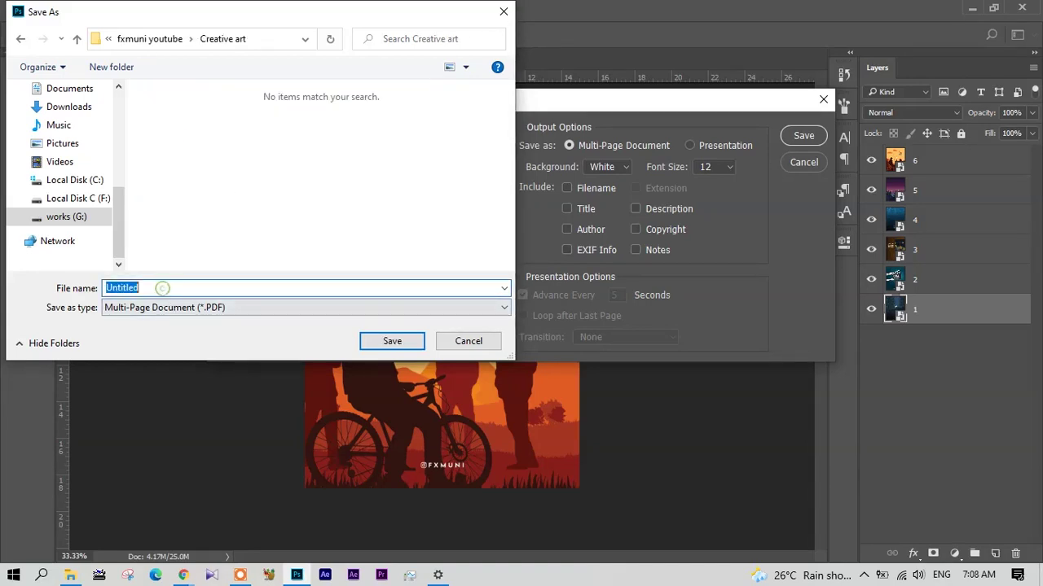
{"action": "type", "text": "fxmuni works"}
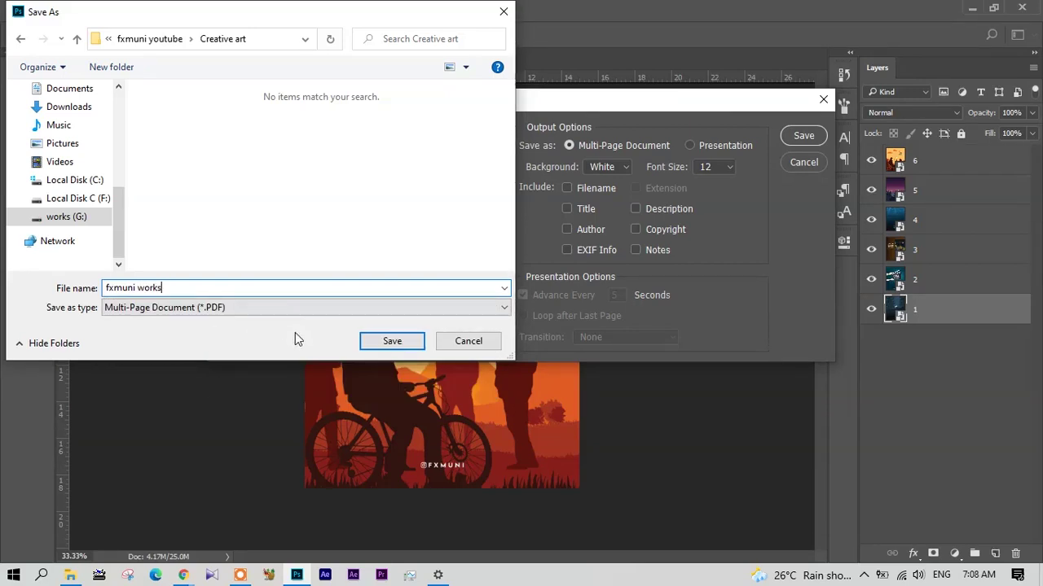
{"action": "left_click", "coordinate": [393, 342]}
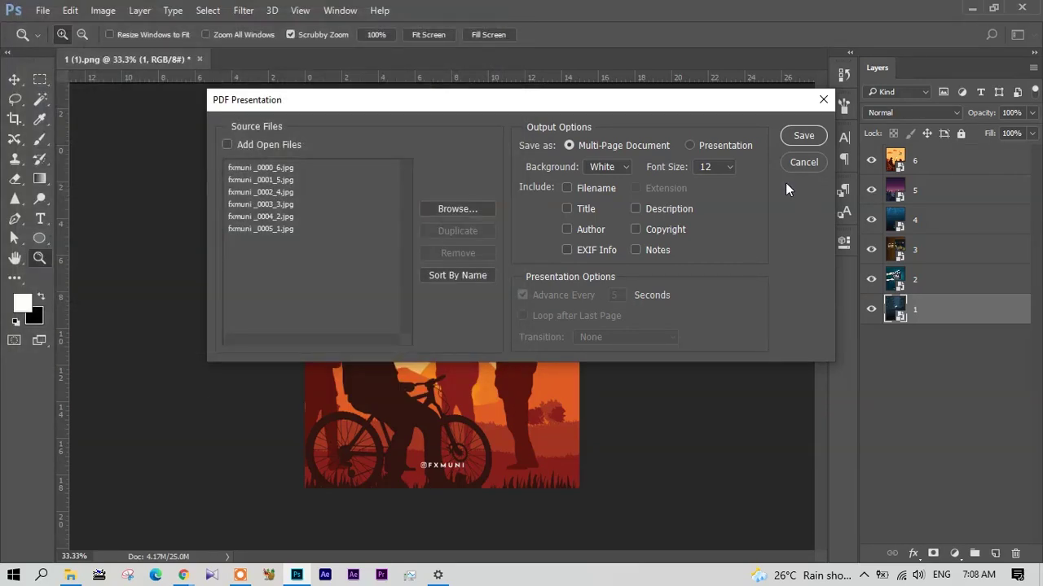
Generate the PDF with the High Quality Print preset and the standard set to None.
{"action": "left_click", "coordinate": [804, 139]}
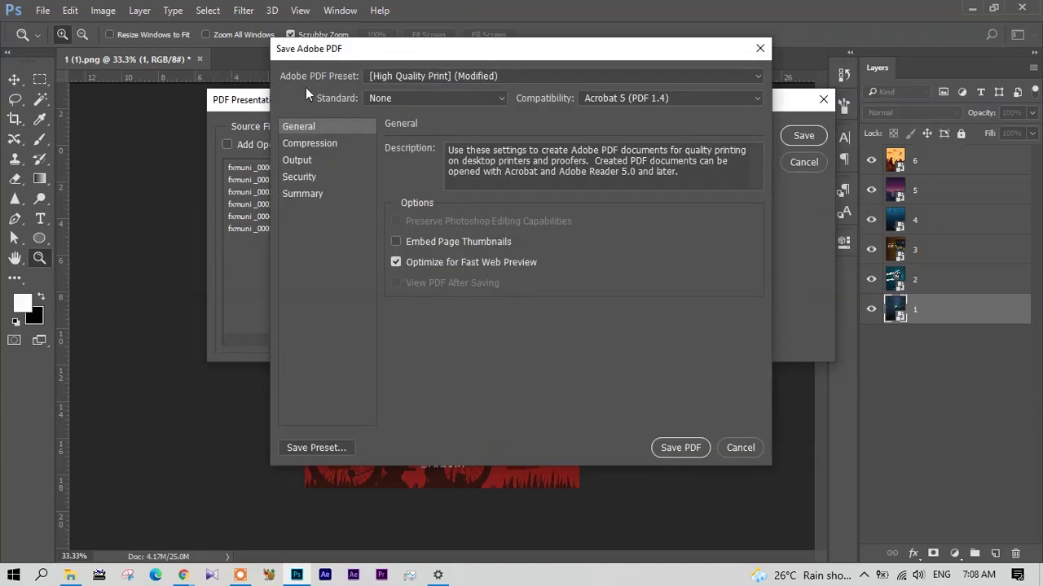
{"action": "left_click", "coordinate": [438, 75]}
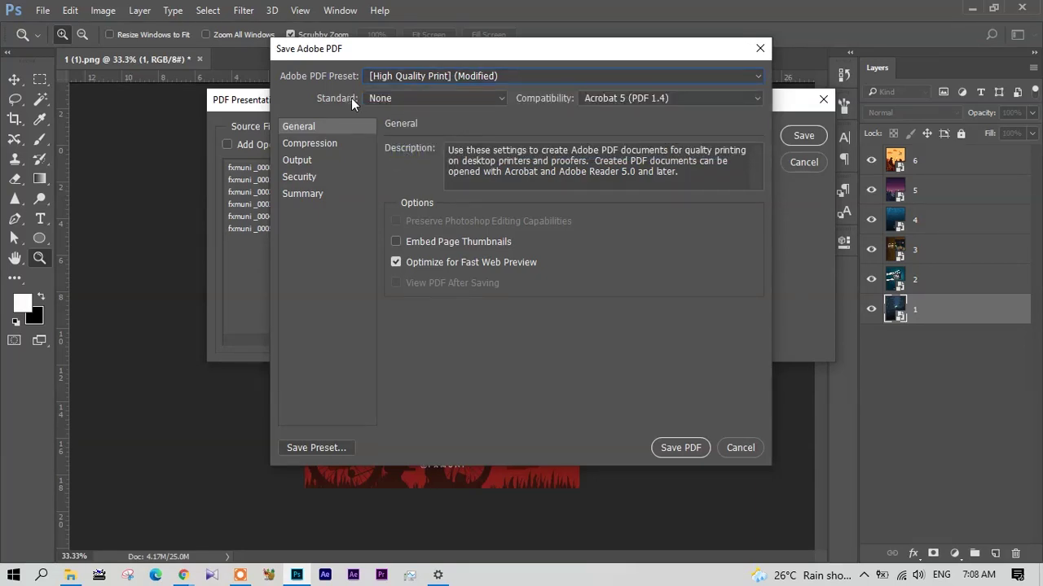
{"action": "left_click", "coordinate": [498, 100]}
{"action": "left_click", "coordinate": [490, 100]}
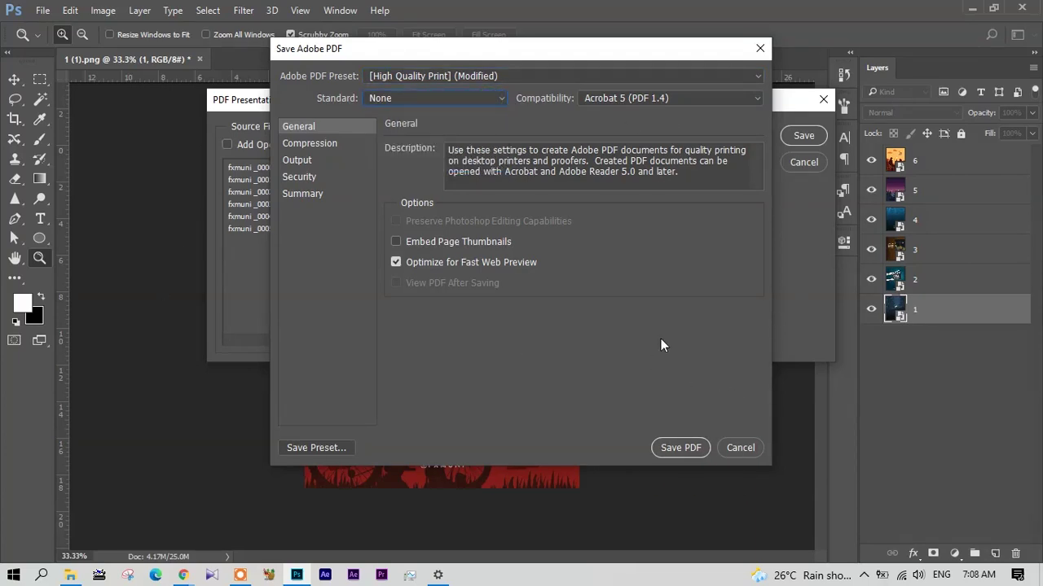
{"action": "left_click", "coordinate": [687, 448]}
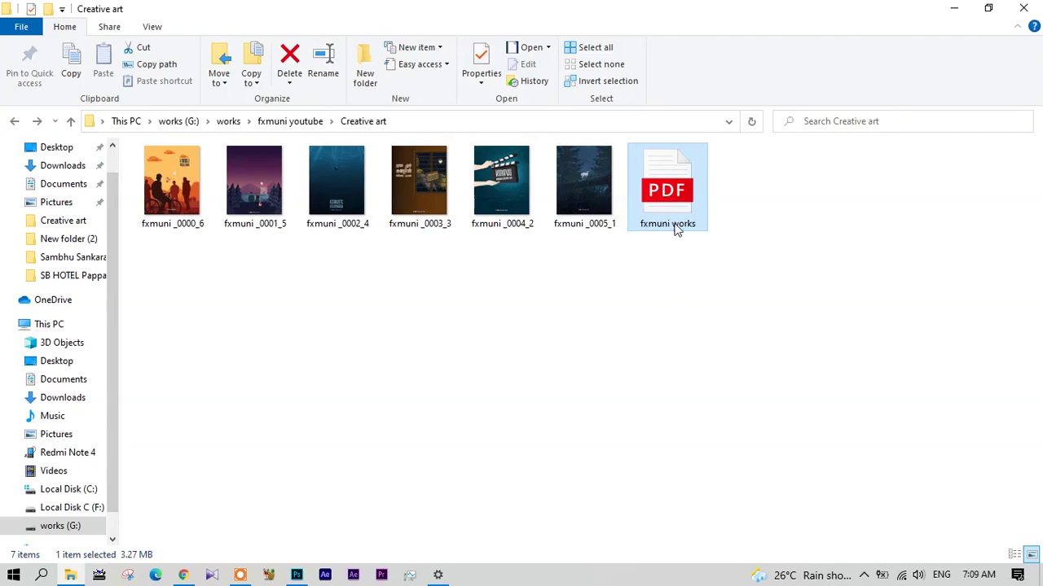
Open the fxmuni works PDF from the Creative art folder in Chrome and look through all its pages.
{"action": "left_click_drag", "start_coordinate": [678, 183], "coordinate": [594, 14]}
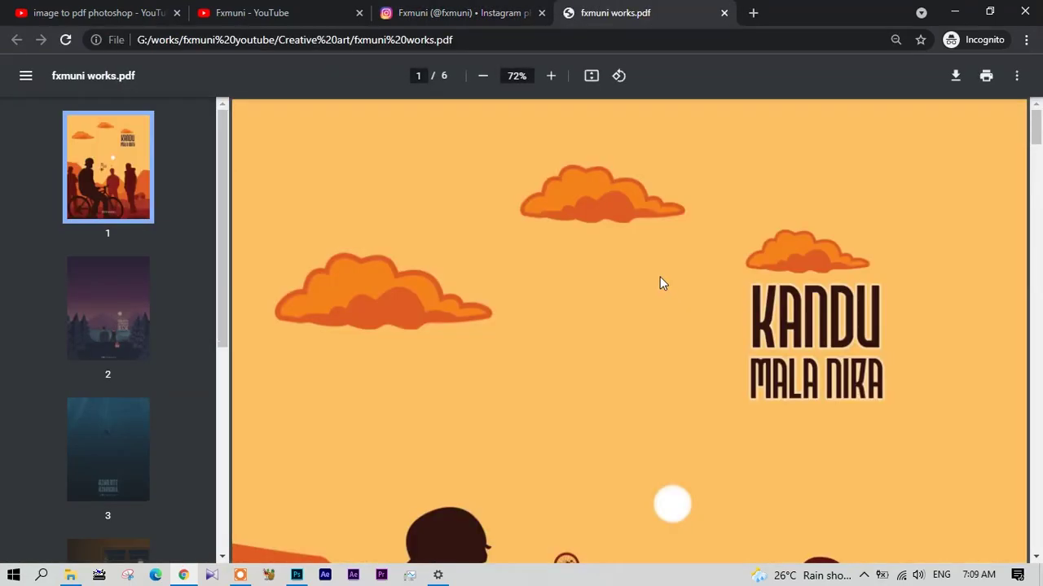
{"action": "scroll", "coordinate": [659, 274], "scroll_direction": "down", "scroll_amount": 4, "text": "ctrl"}
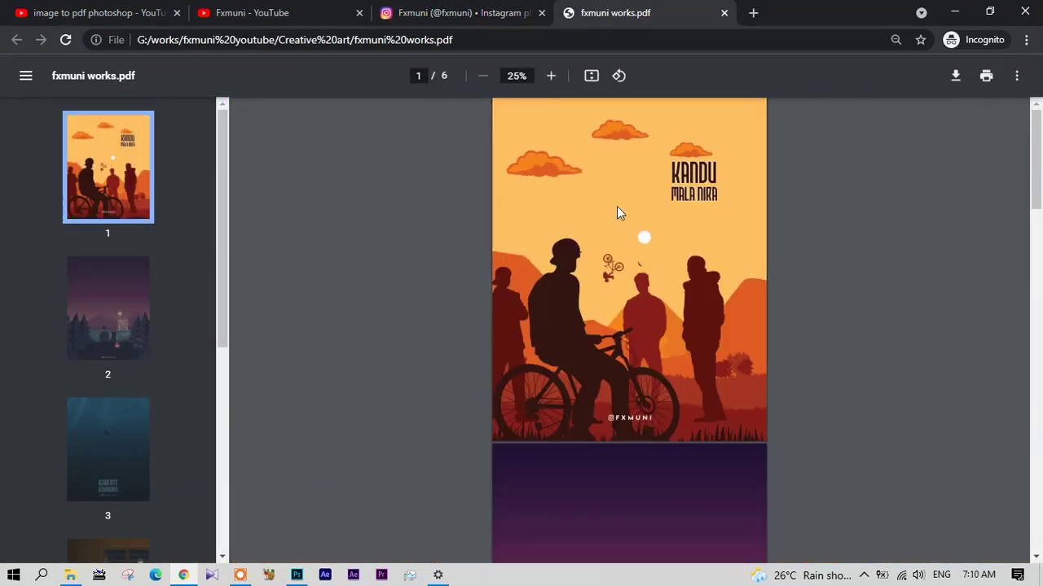
{"action": "scroll", "coordinate": [644, 259], "scroll_direction": "down", "scroll_amount": 10}
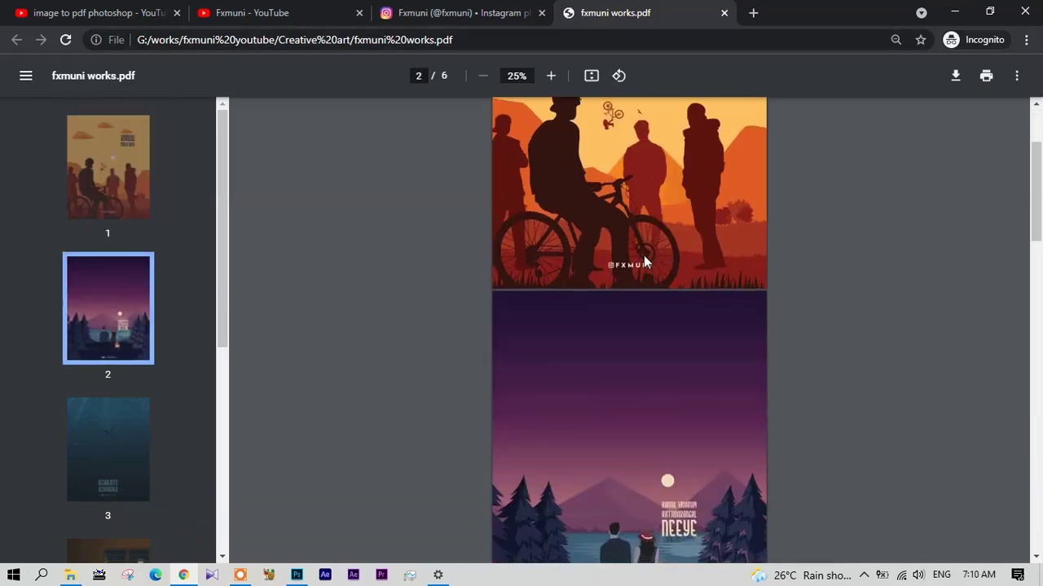
{"action": "scroll", "coordinate": [644, 261], "scroll_direction": "down", "scroll_amount": 8}
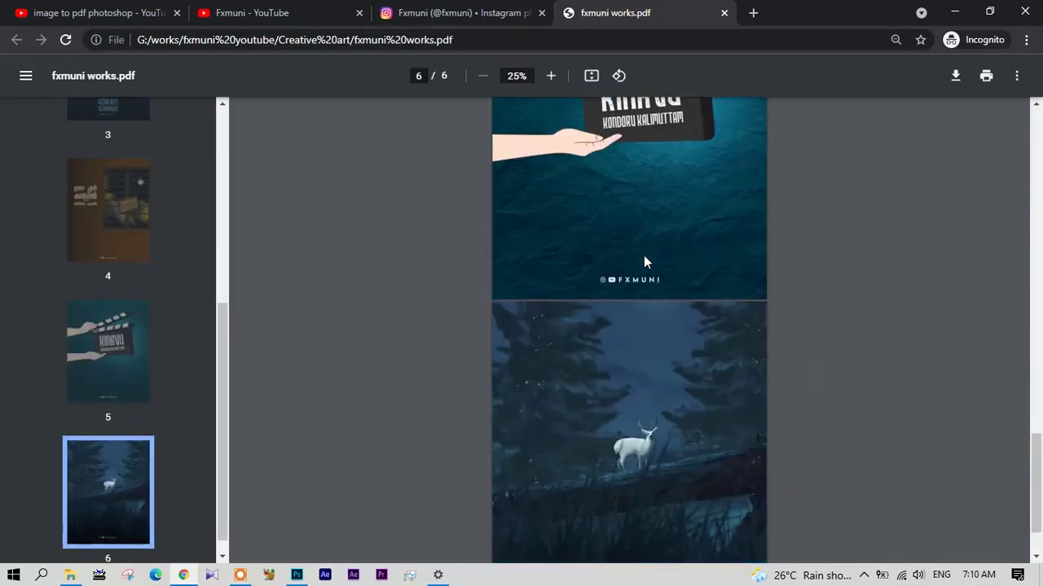
{"action": "scroll", "coordinate": [644, 261], "scroll_direction": "up", "scroll_amount": 5}
{"action": "scroll", "coordinate": [643, 259], "scroll_direction": "up", "scroll_amount": 15}
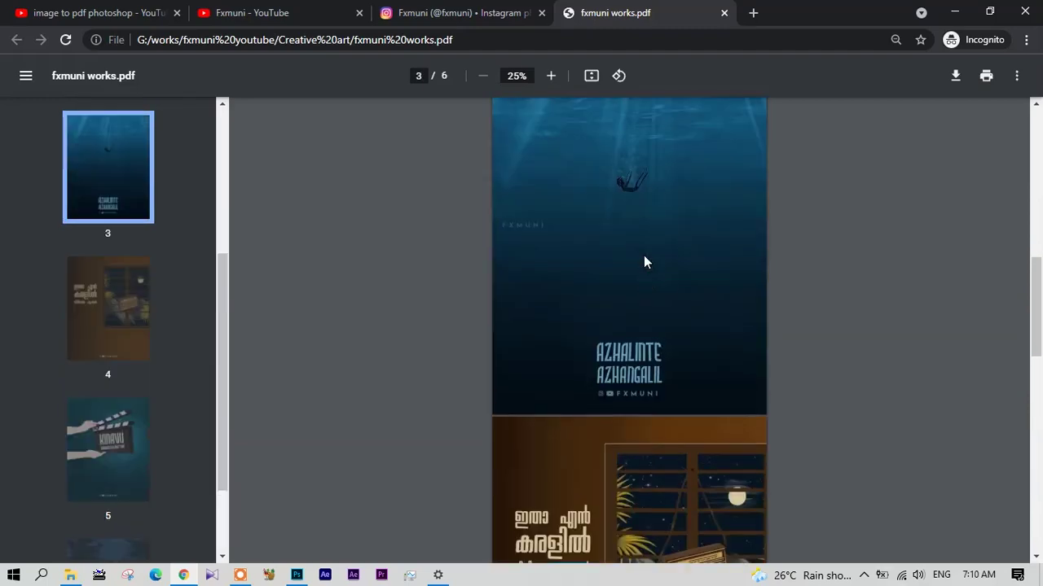
{"action": "scroll", "coordinate": [643, 260], "scroll_direction": "down", "scroll_amount": 6}
{"action": "scroll", "coordinate": [105, 502], "scroll_direction": "down", "scroll_amount": 3}
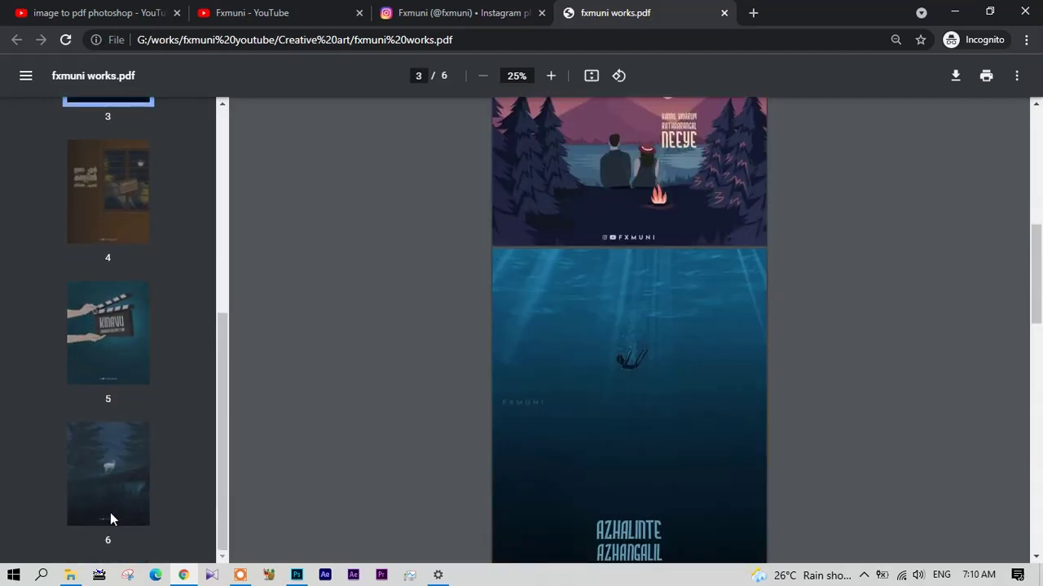
{"action": "scroll", "coordinate": [105, 505], "scroll_direction": "up", "scroll_amount": 4}
{"action": "scroll", "coordinate": [613, 378], "scroll_direction": "up", "scroll_amount": 8}
{"action": "scroll", "coordinate": [662, 386], "scroll_direction": "up", "scroll_amount": 1}
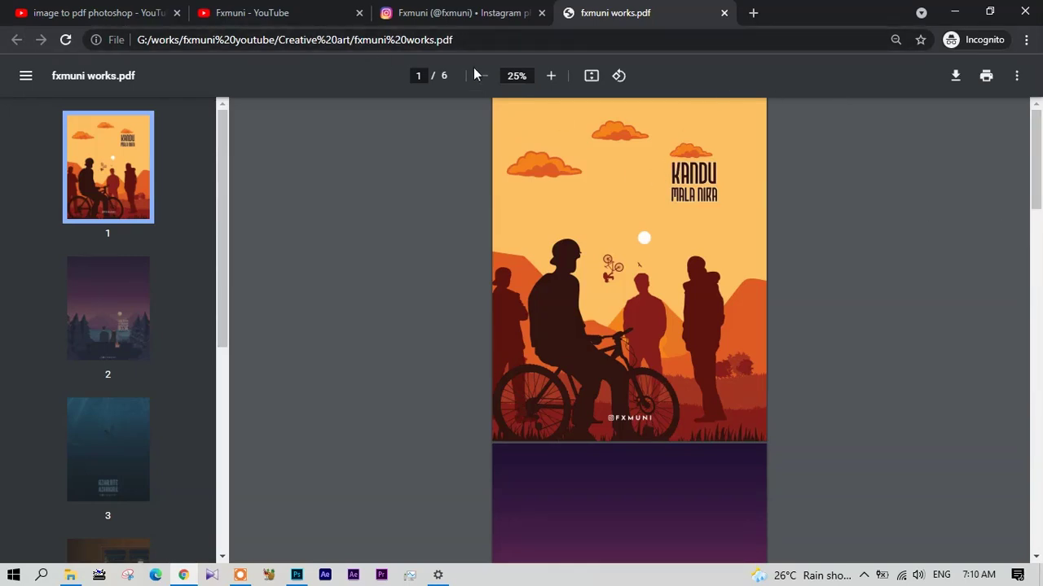
Switch back to Photoshop.
{"action": "left_click", "coordinate": [297, 575]}
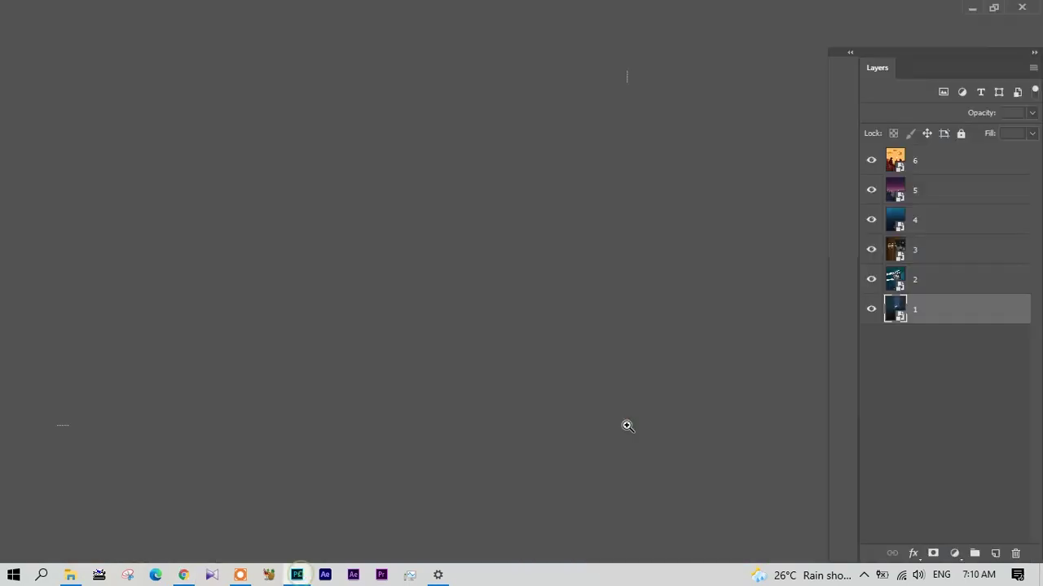